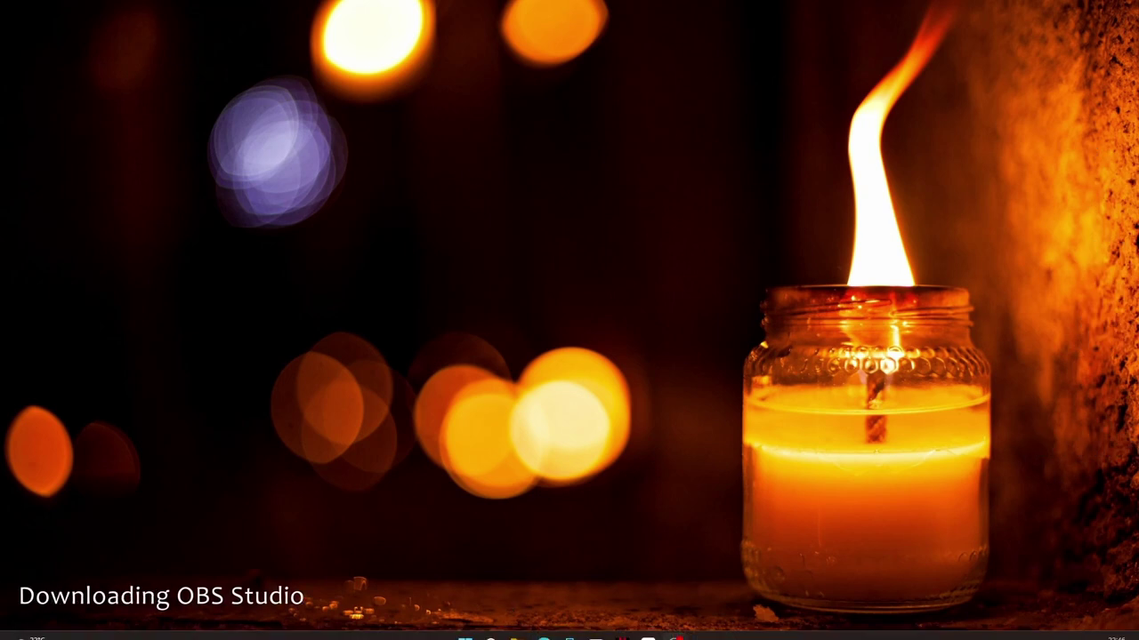
# - Restore the Edge browser window showing the Google page from the taskbar
pyautogui.moveTo(544, 627)
pyautogui.click(542, 587)
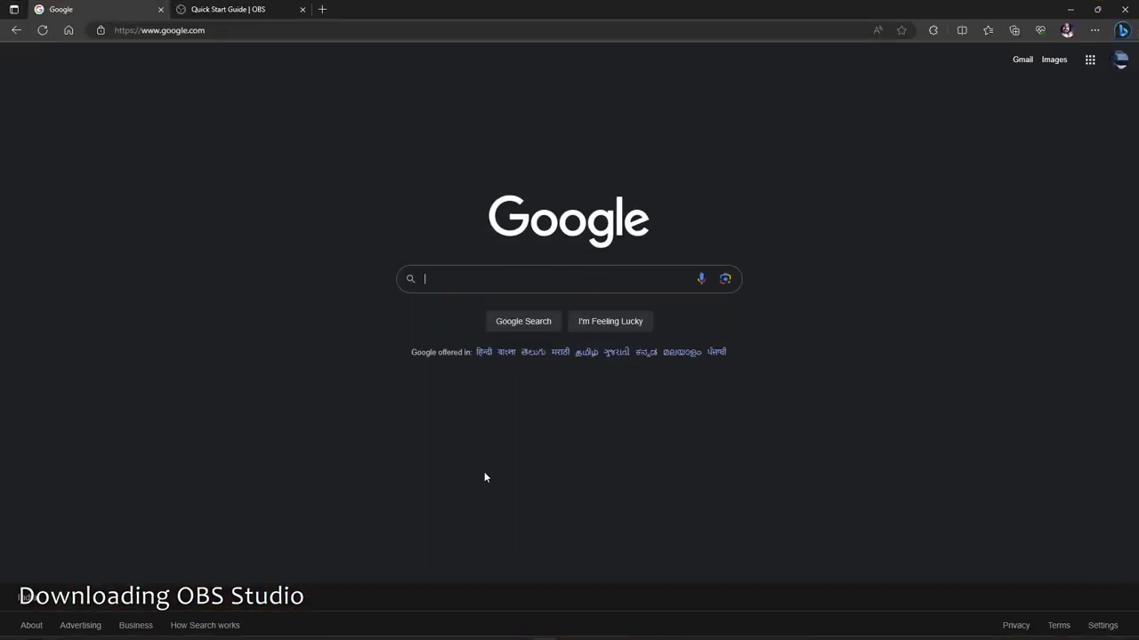
# - Search Google for 'obs studio' and open the official OBS Studio site in a new tab
pyautogui.click(471, 274)
pyautogui.write('obs st')
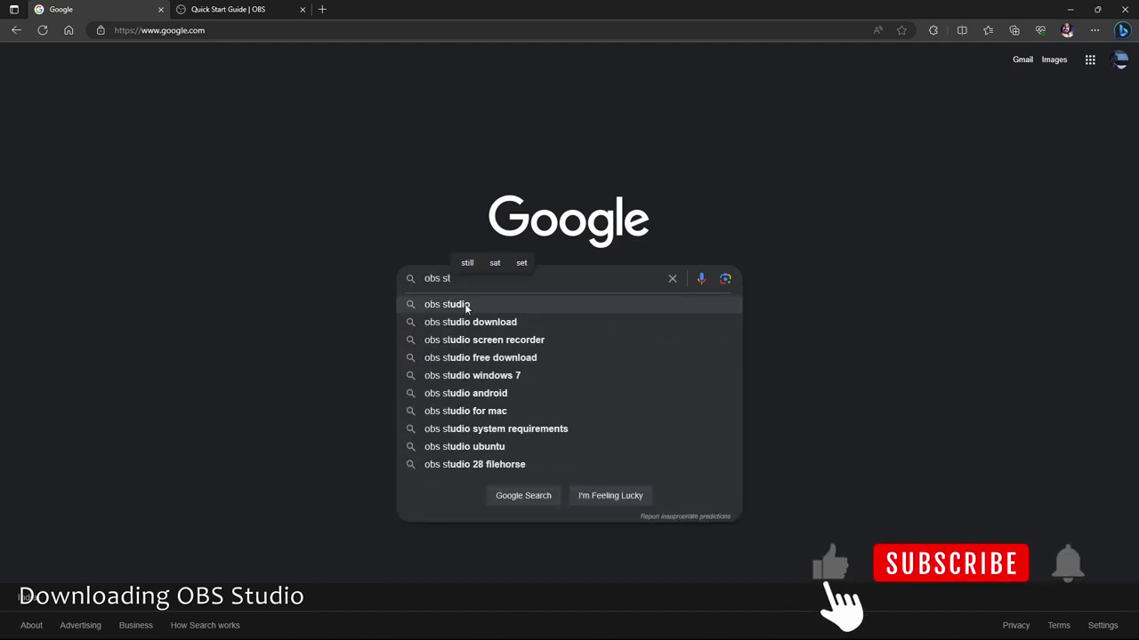
pyautogui.click(464, 304)
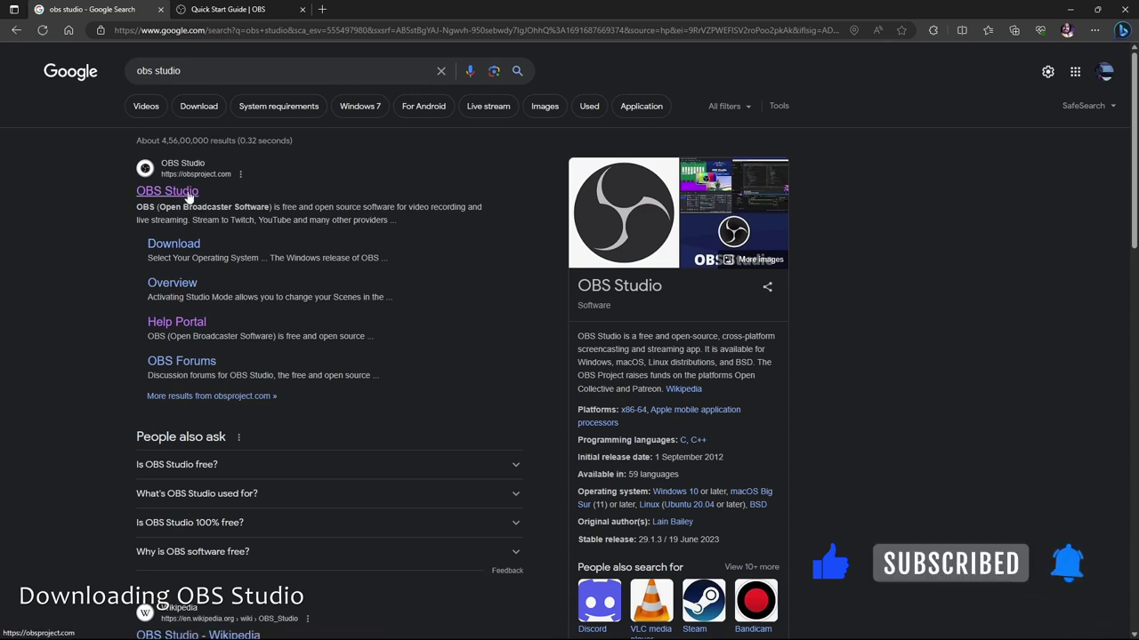
pyautogui.middleClick(190, 194)
# - Download the OBS Studio 29.1.3 Windows installer from obsproject.com
pyautogui.click(223, 11)
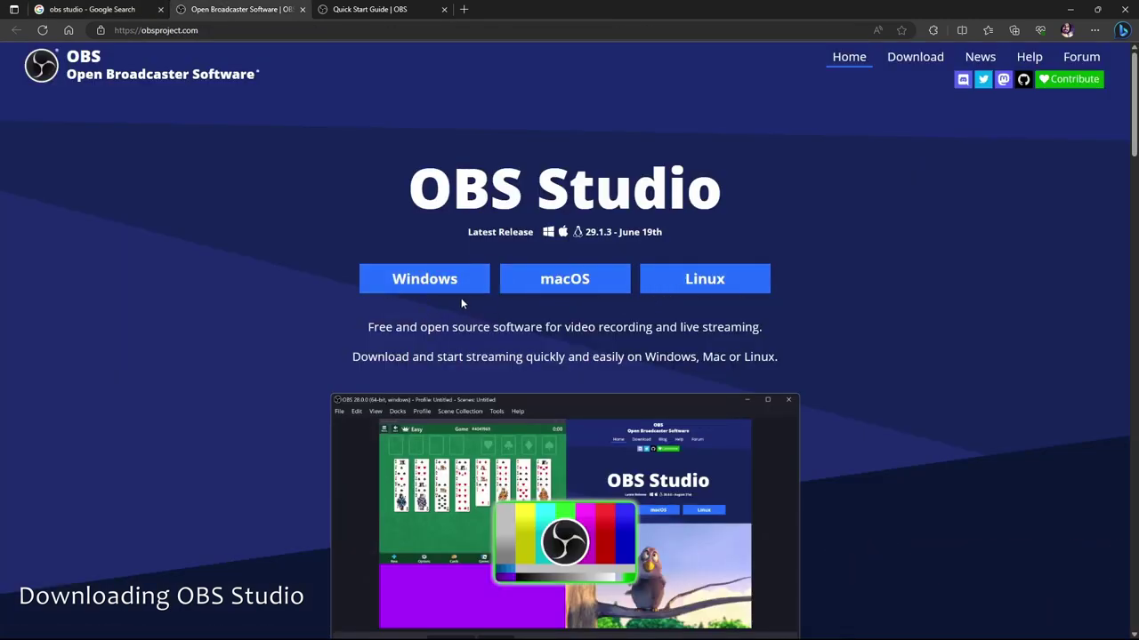
pyautogui.scroll(-1, 814, 307)
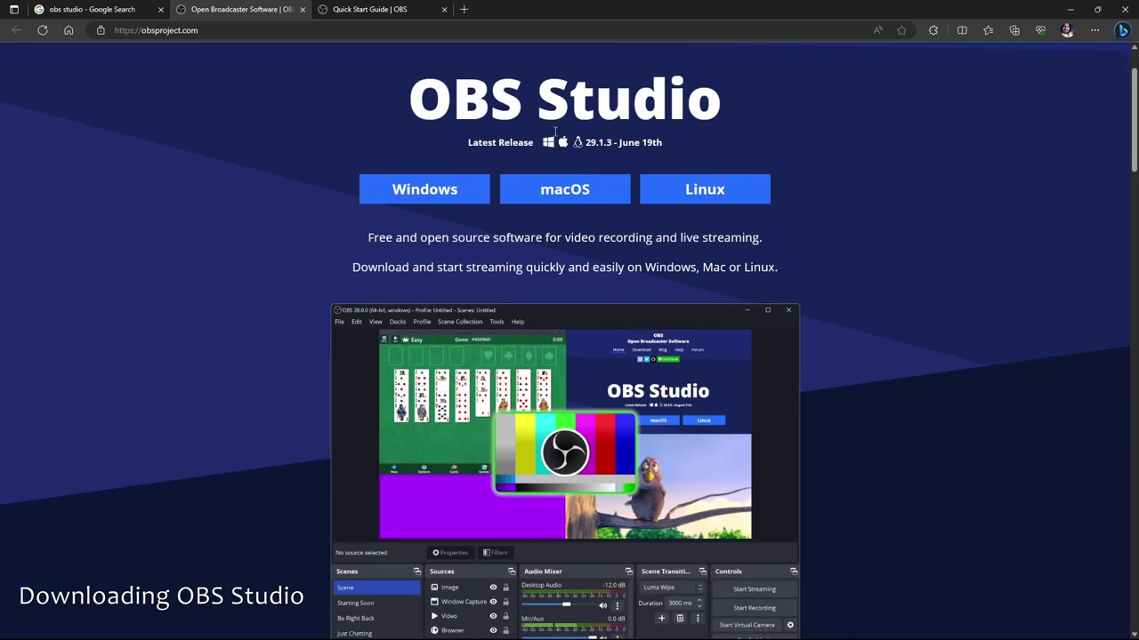
pyautogui.click(428, 200)
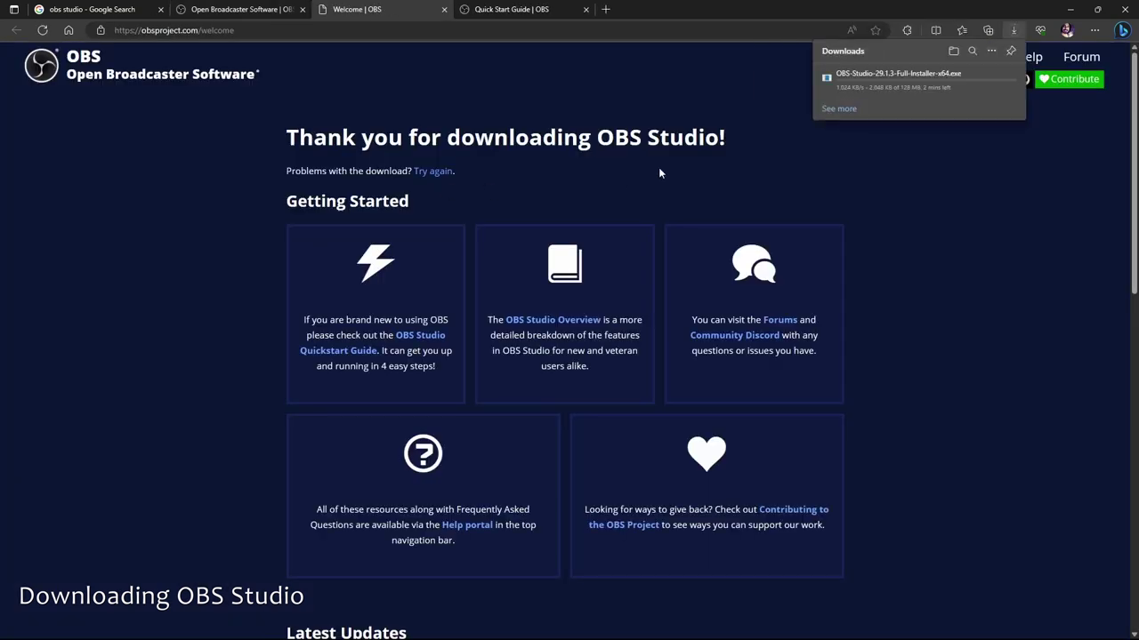
pyautogui.moveTo(967, 90)
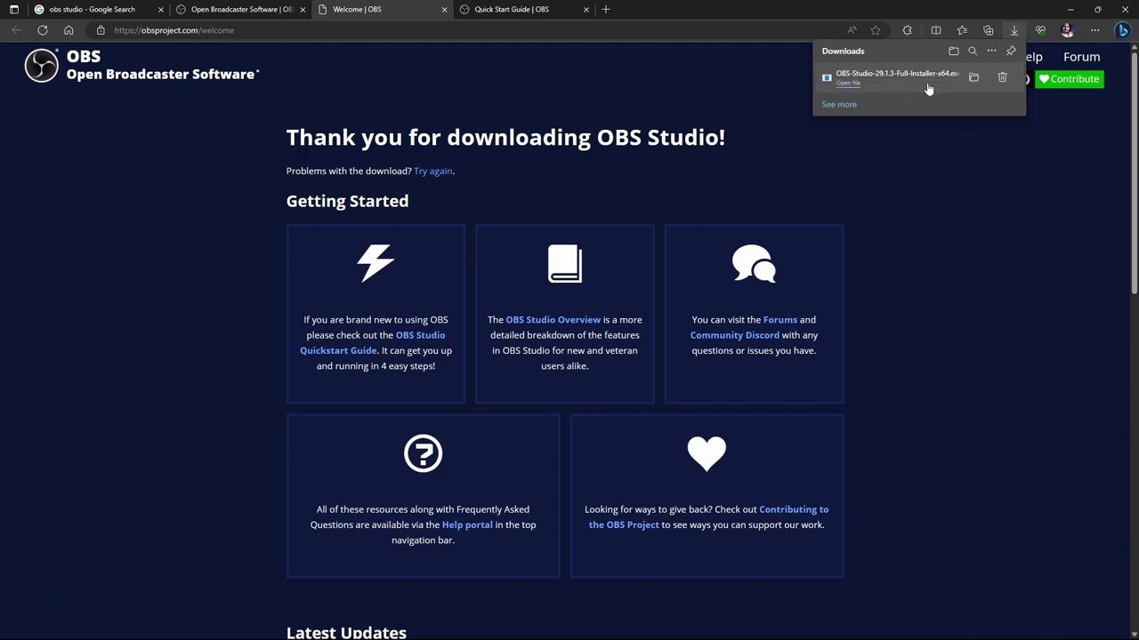
# - Show the OBS-Studio-29.1.3 installer in the Downloads folder, leaving its context menu closed
pyautogui.click(972, 80)
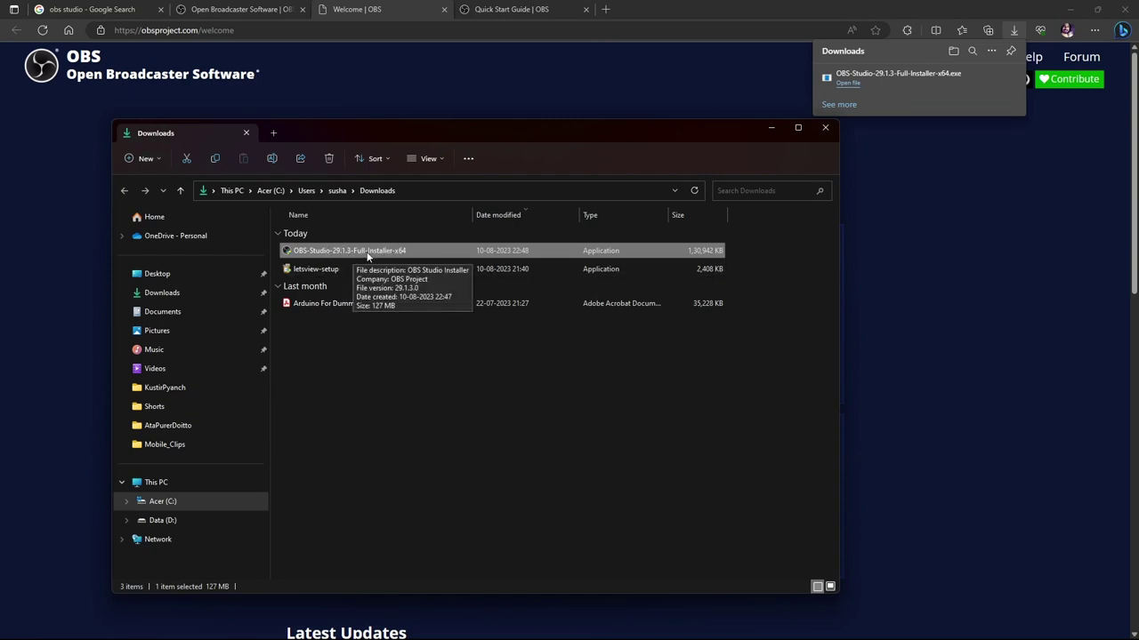
pyautogui.rightClick(368, 254)
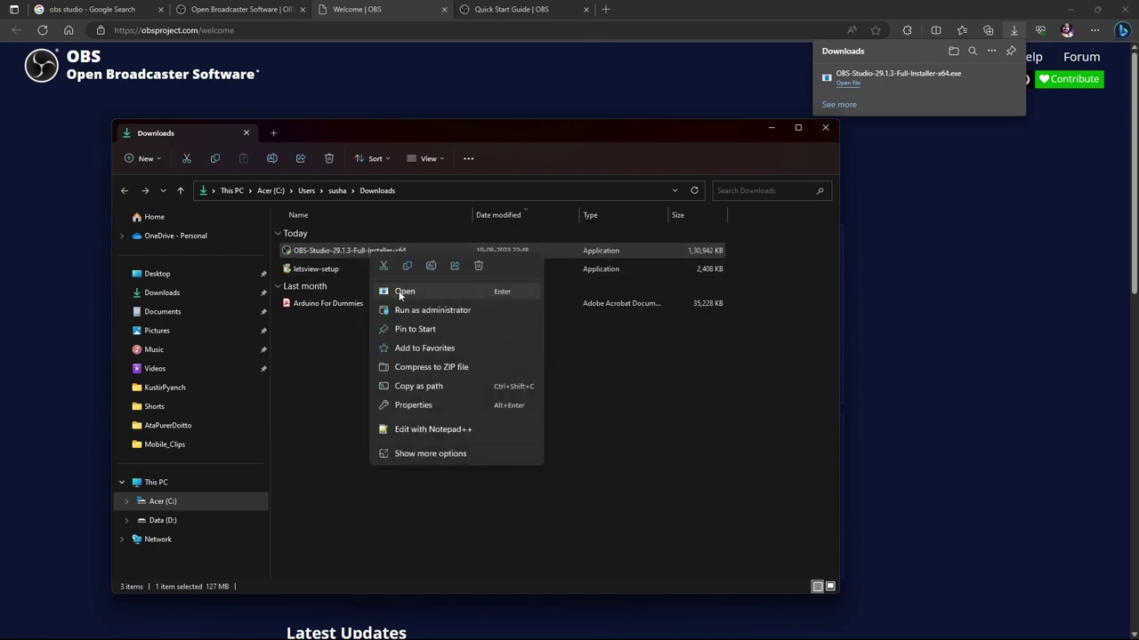
pyautogui.rightClick(312, 256)
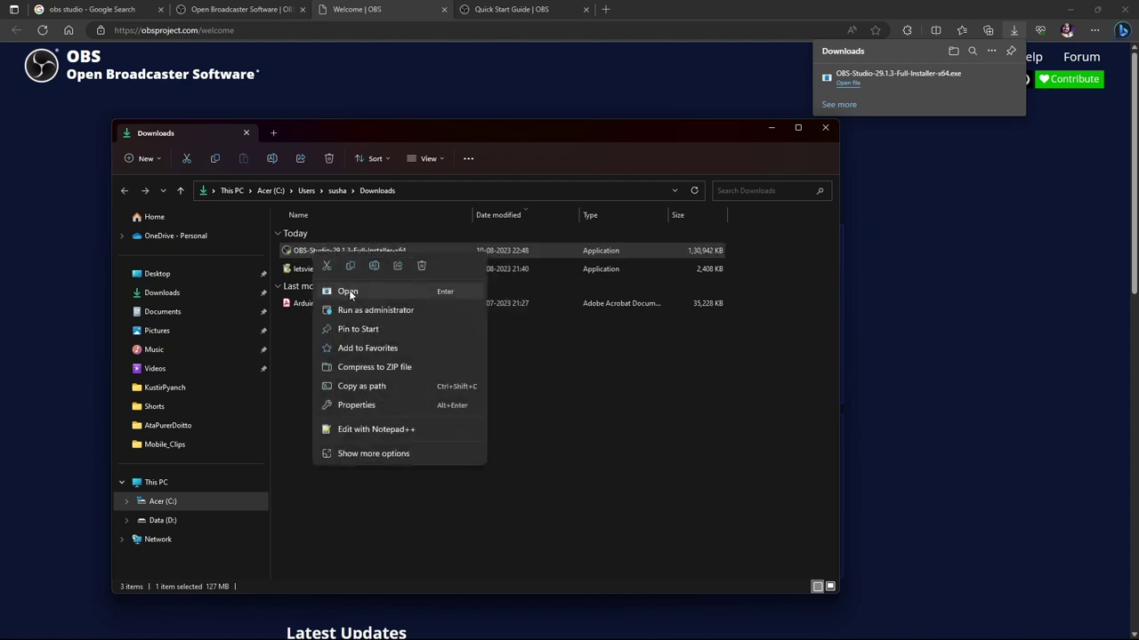
pyautogui.click(546, 362)
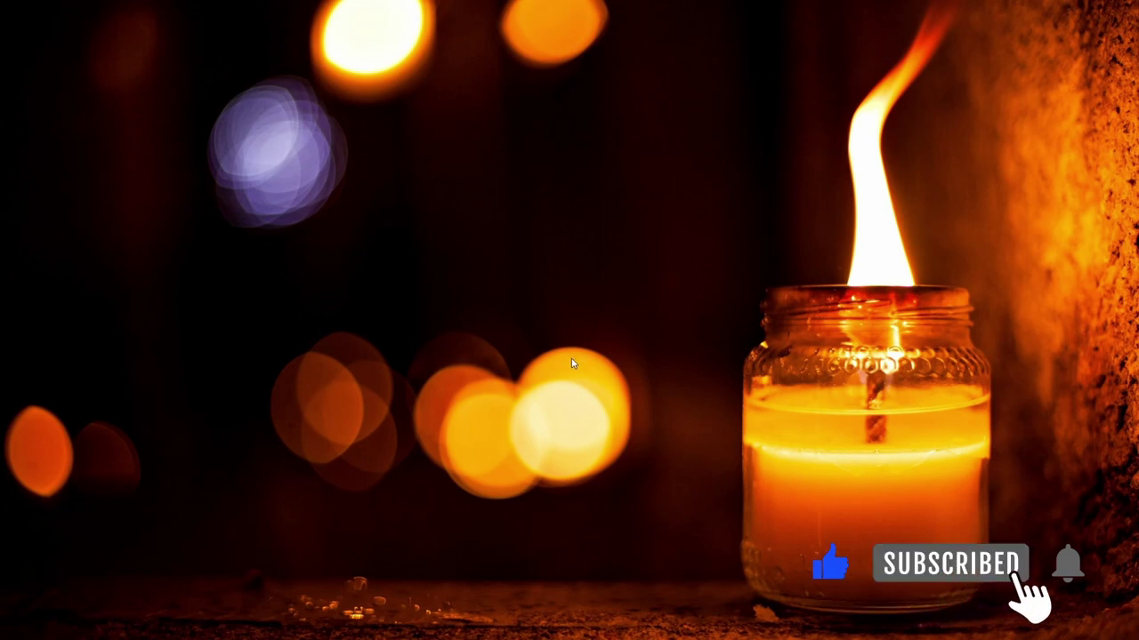
# - Restore the OBS main window with the YoutubeDemo collection and reposition it slightly
pyautogui.moveTo(599, 633)
pyautogui.moveTo(674, 626)
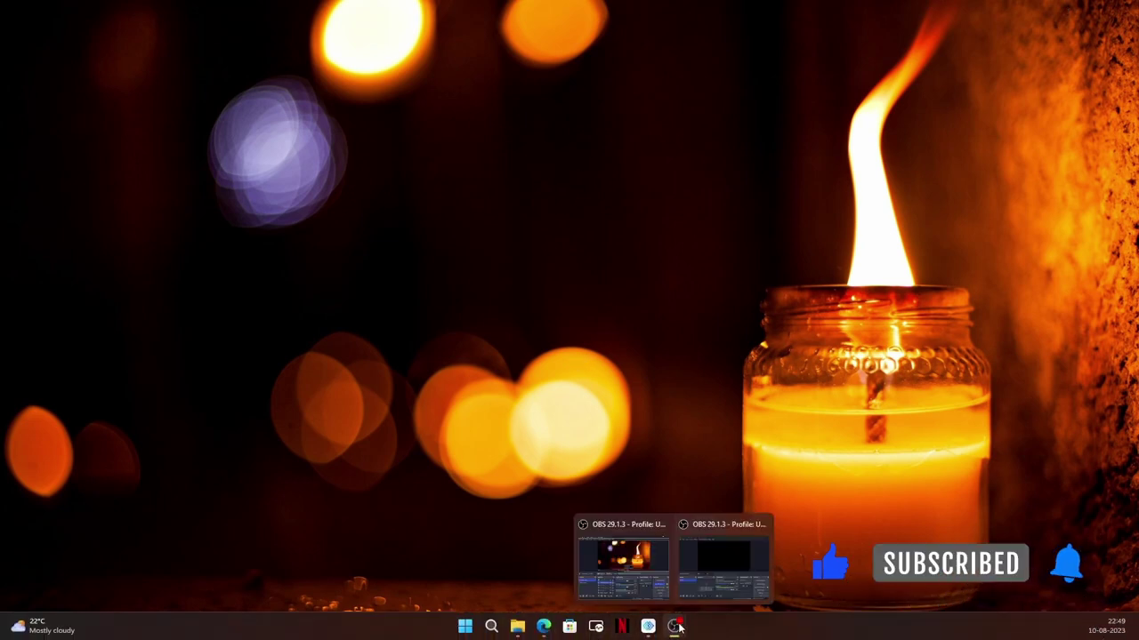
pyautogui.click(719, 559)
pyautogui.moveTo(549, 77)
pyautogui.mouseDown()
pyautogui.moveTo(508, 77)
pyautogui.moveTo(536, 82)
pyautogui.mouseUp()
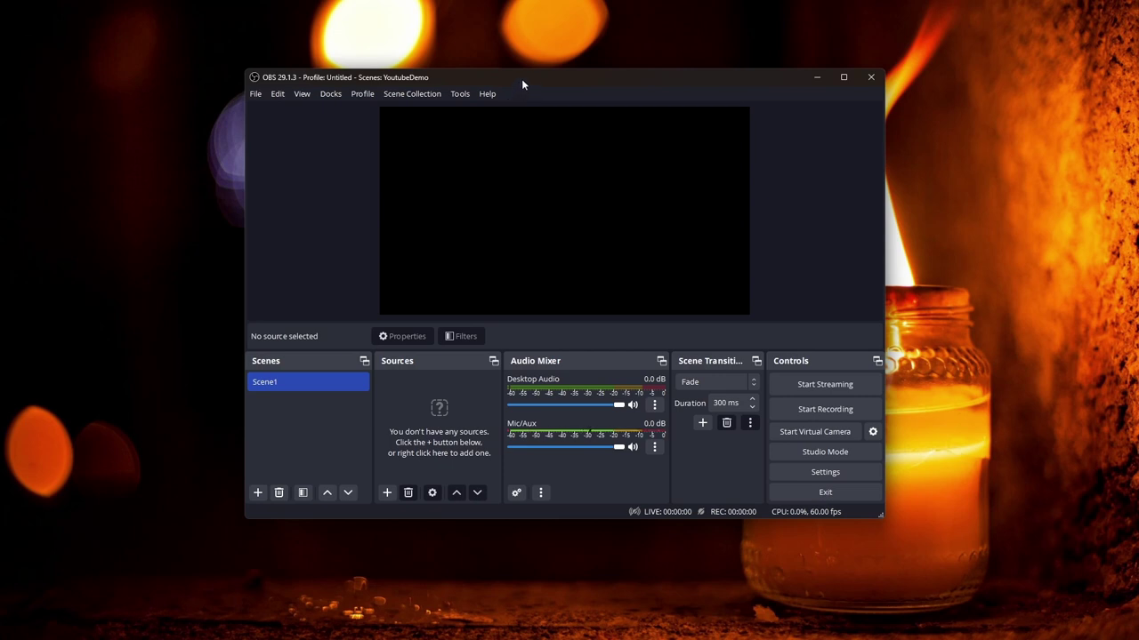
pyautogui.moveTo(522, 78); pyautogui.dragTo(520, 81)
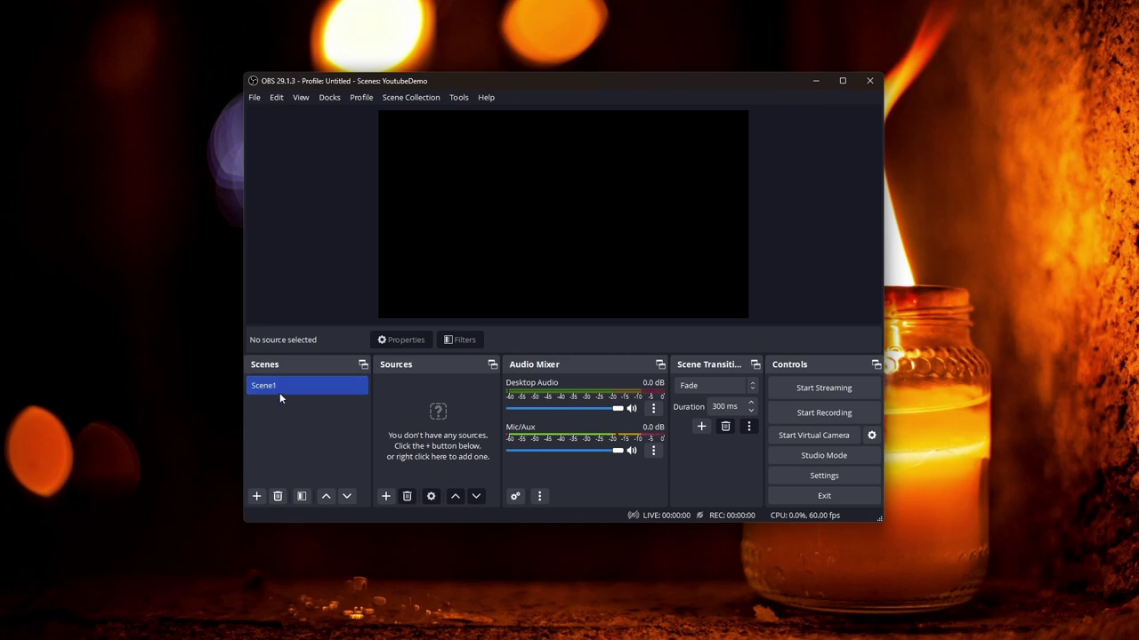
pyautogui.click(256, 496)
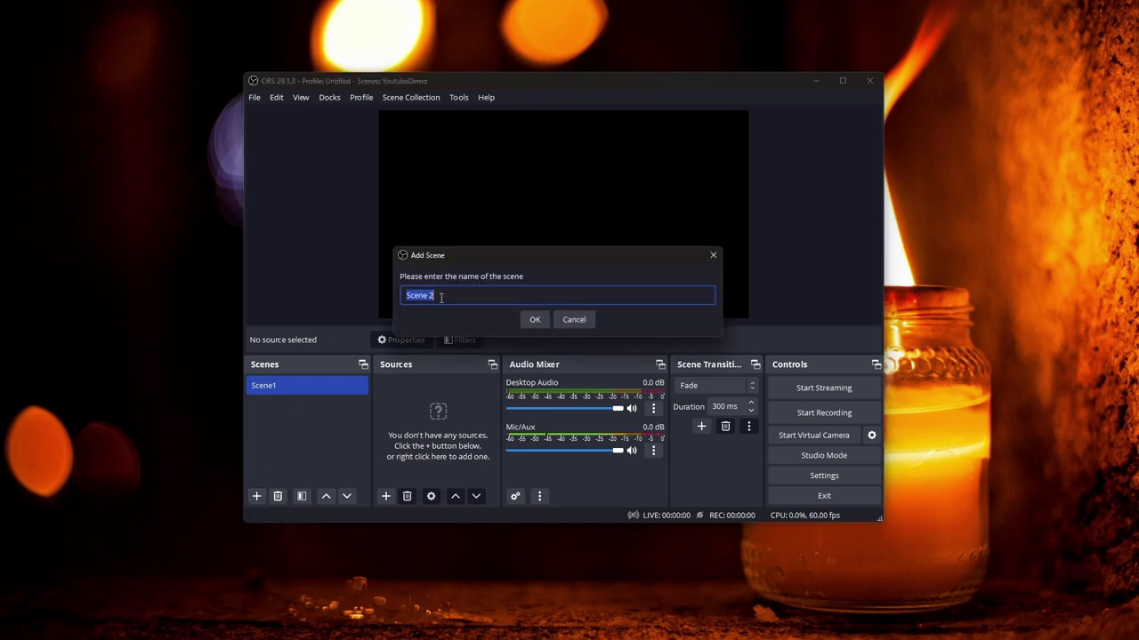
pyautogui.click(572, 319)
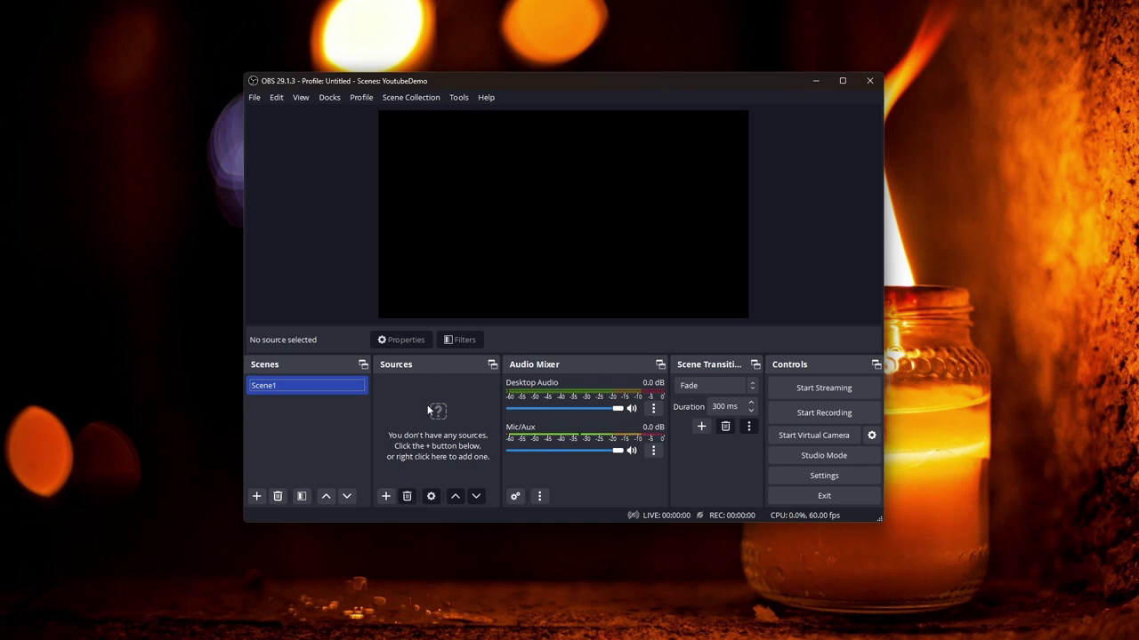
pyautogui.click(386, 496)
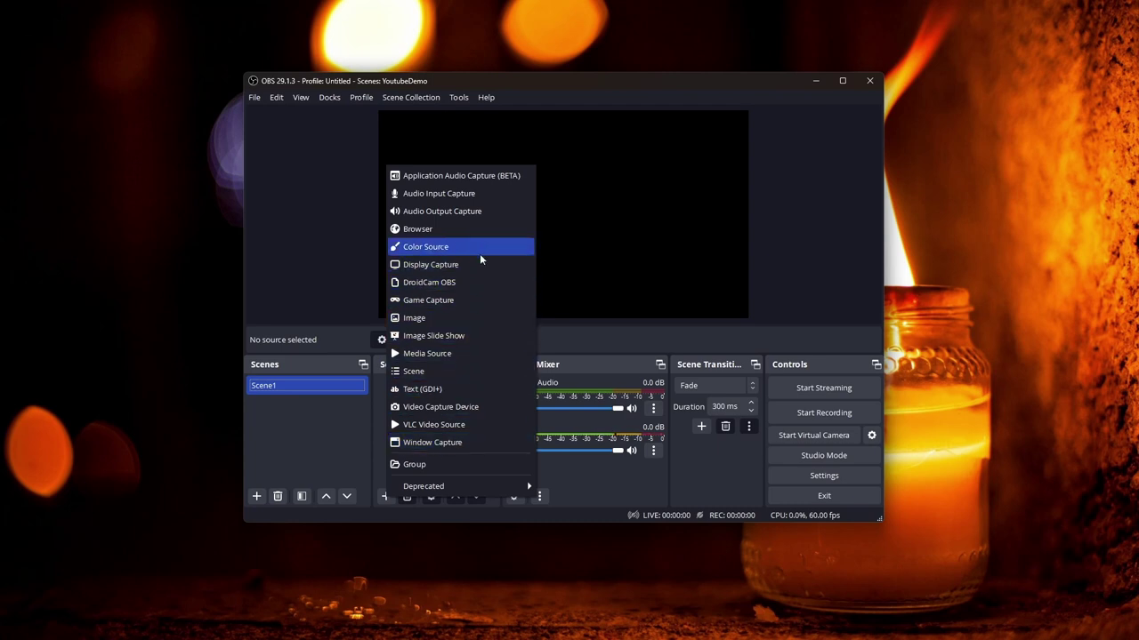
# - Add a Video Capture Device source named MobileCam
pyautogui.click(459, 408)
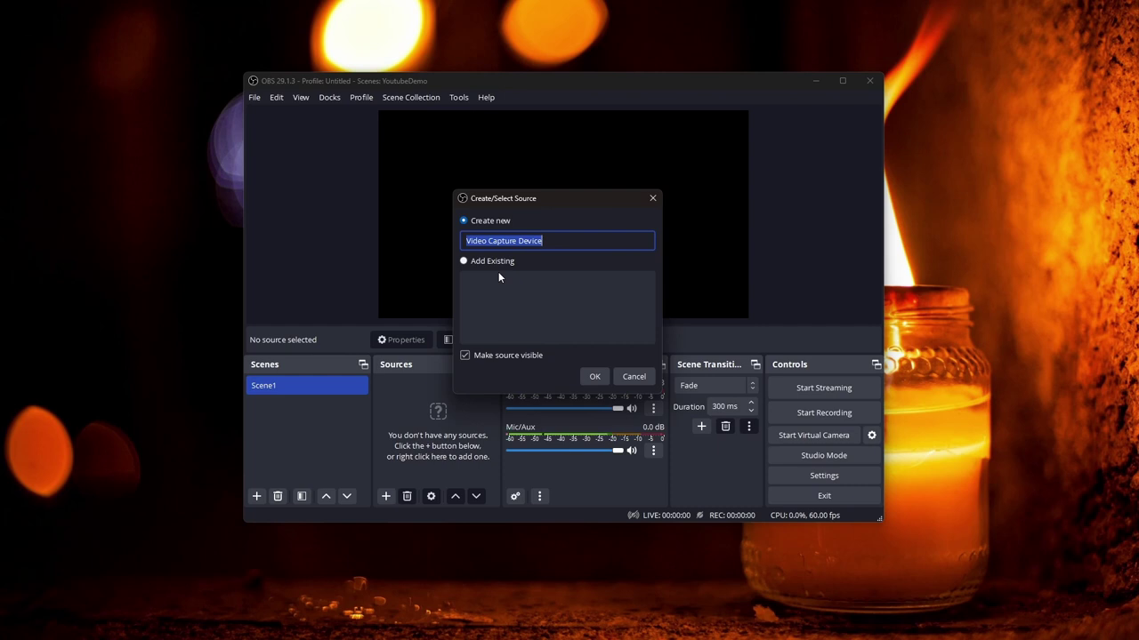
pyautogui.write('Mobile')
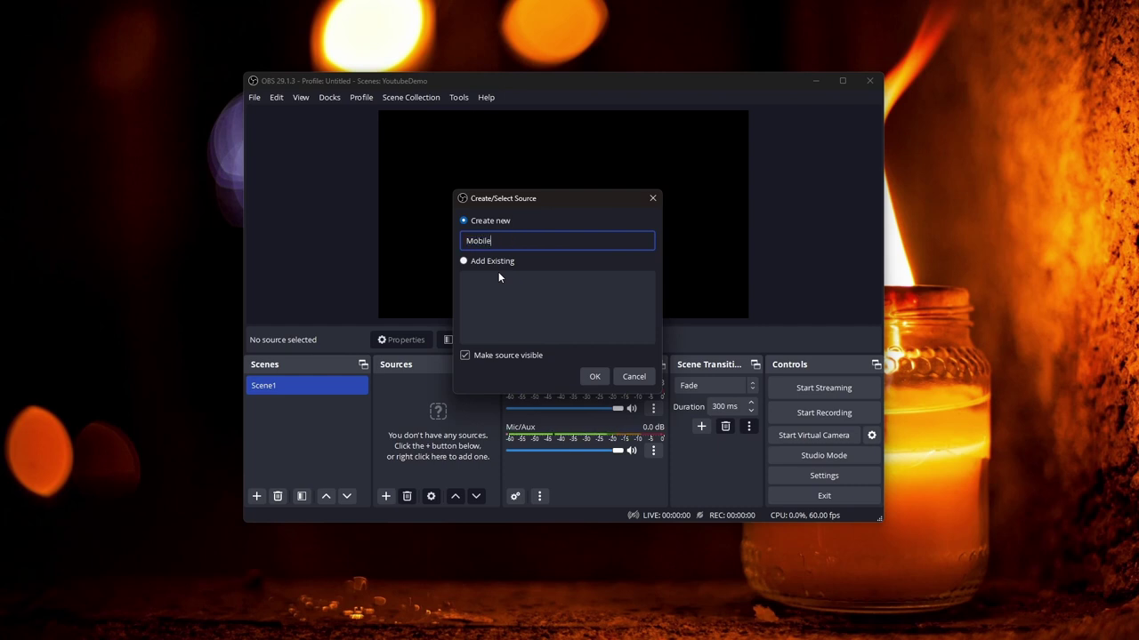
pyautogui.write('Cam')
pyautogui.press('Return')
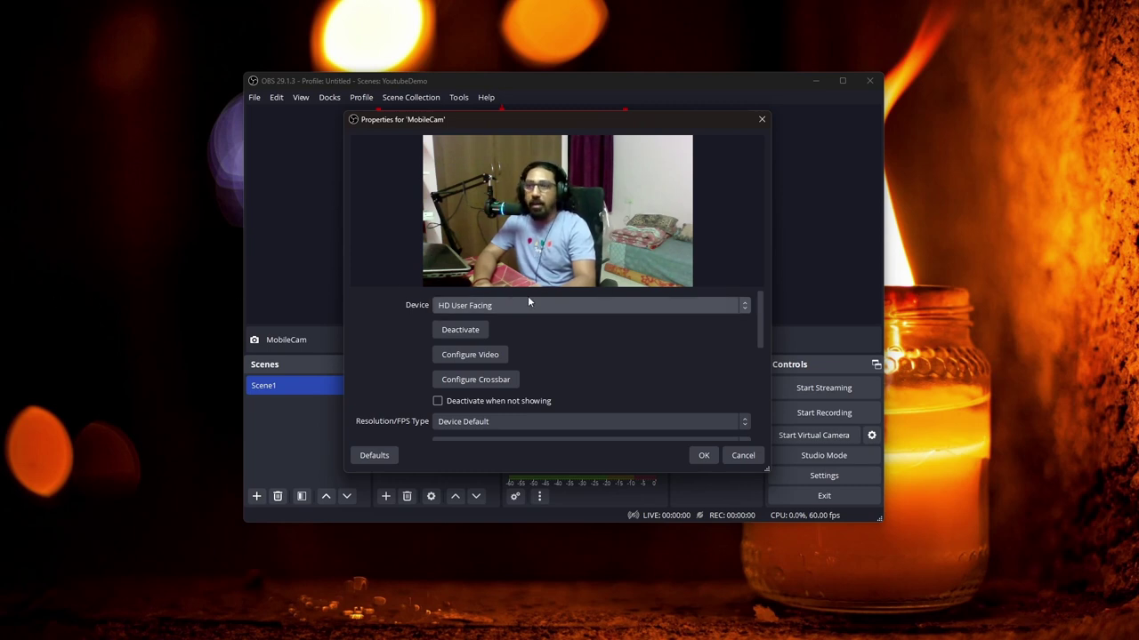
# - Keep HD User Facing as the MobileCam device, accept its properties, and minimize OBS
pyautogui.click(574, 307)
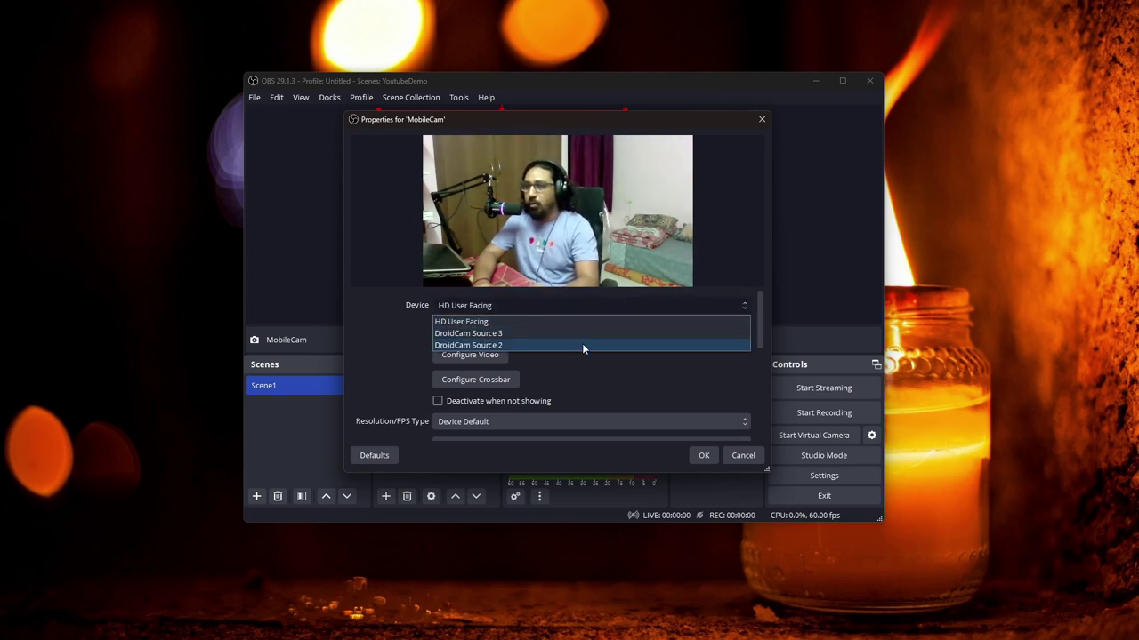
pyautogui.click(593, 370)
pyautogui.click(511, 303)
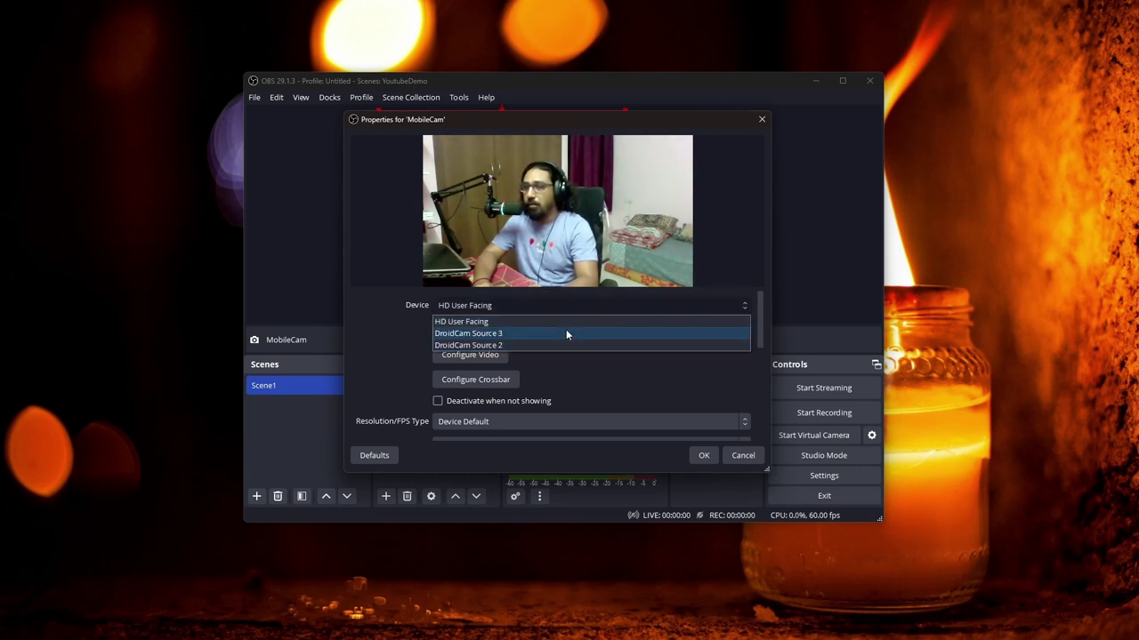
pyautogui.click(605, 384)
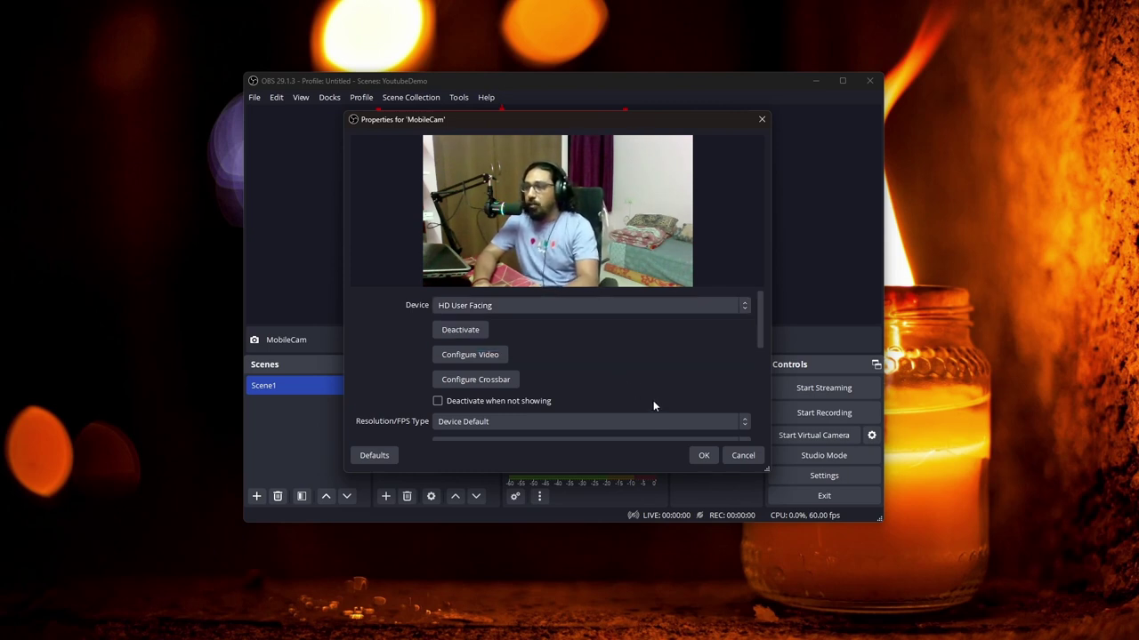
pyautogui.click(720, 456)
pyautogui.click(433, 413)
pyautogui.click(463, 383)
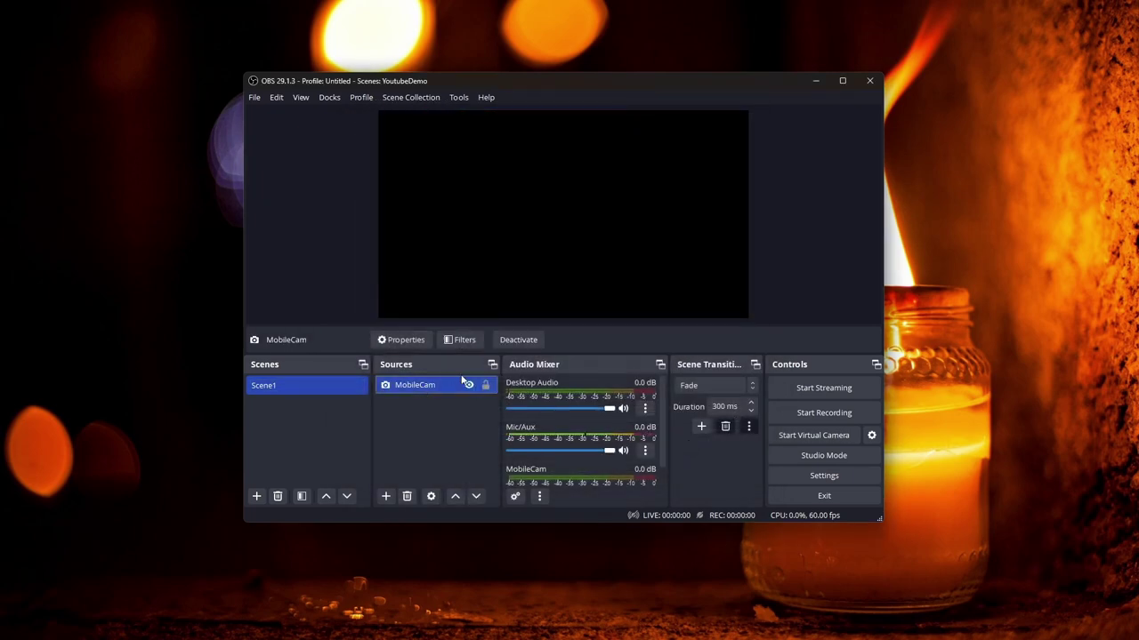
pyautogui.click(816, 81)
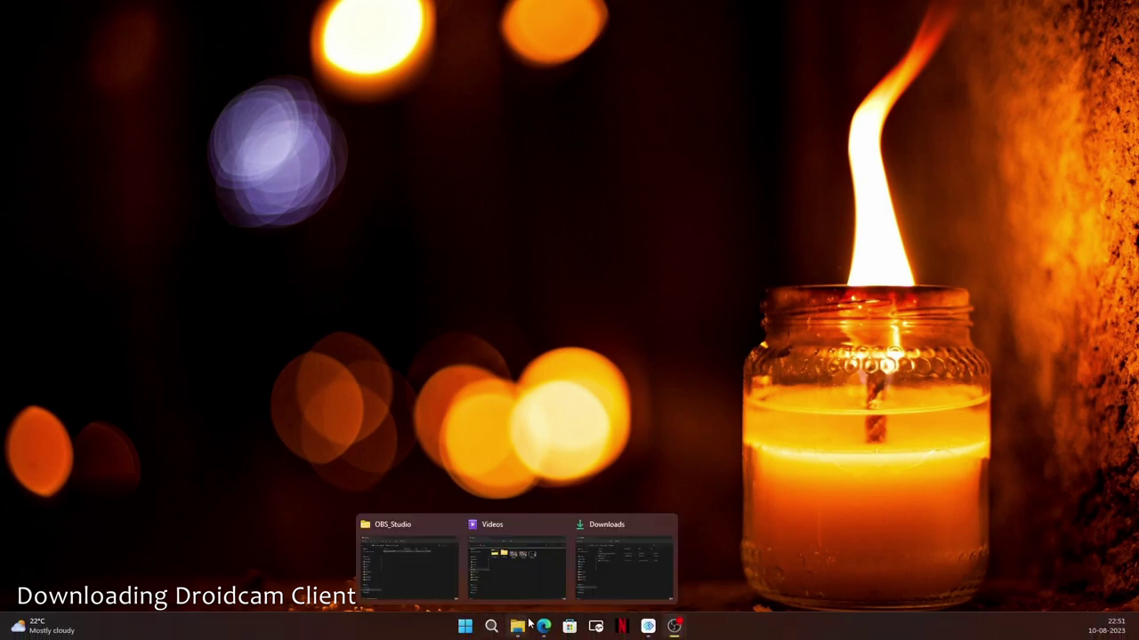
# - Search Bing for 'droidcam' in a new tab and scroll to the dev47apps.com result
pyautogui.click(544, 627)
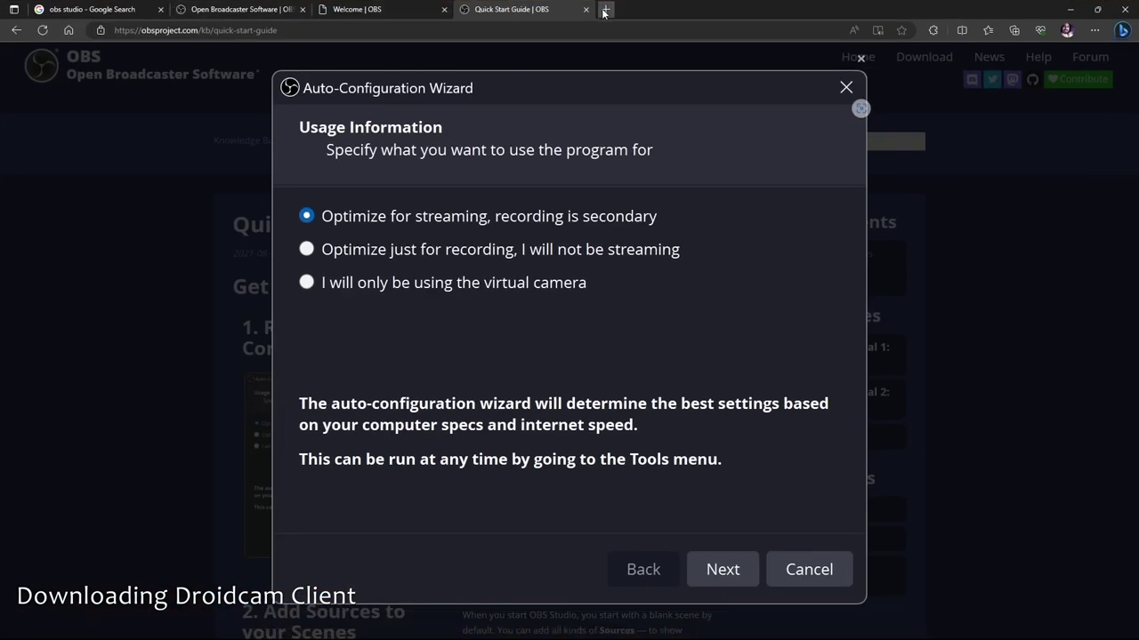
pyautogui.click(604, 11)
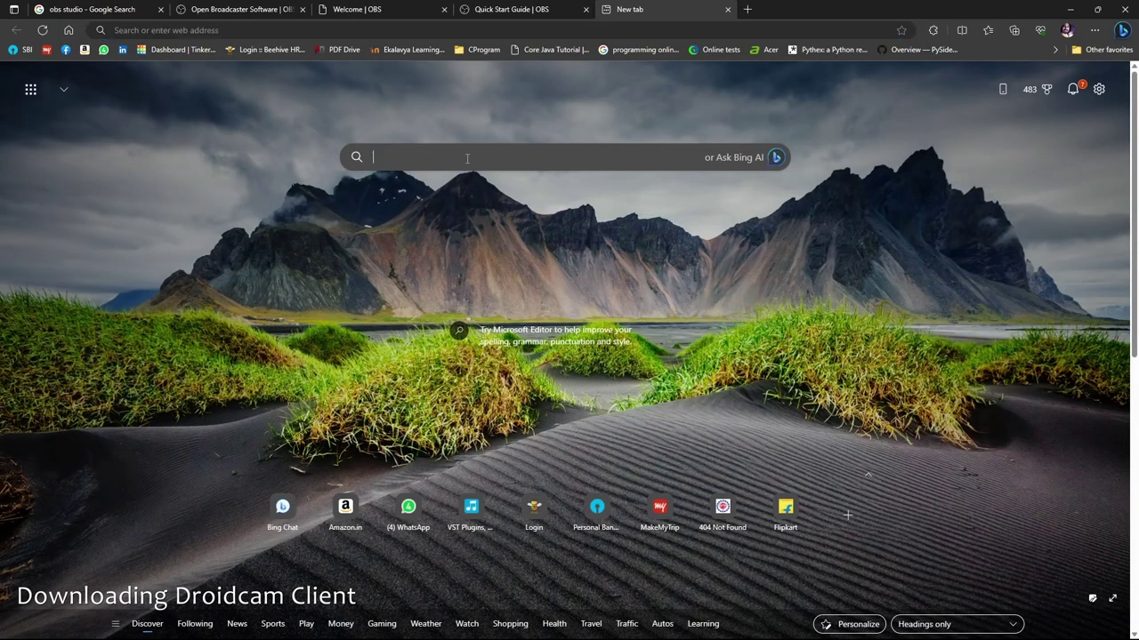
pyautogui.write('droidcam')
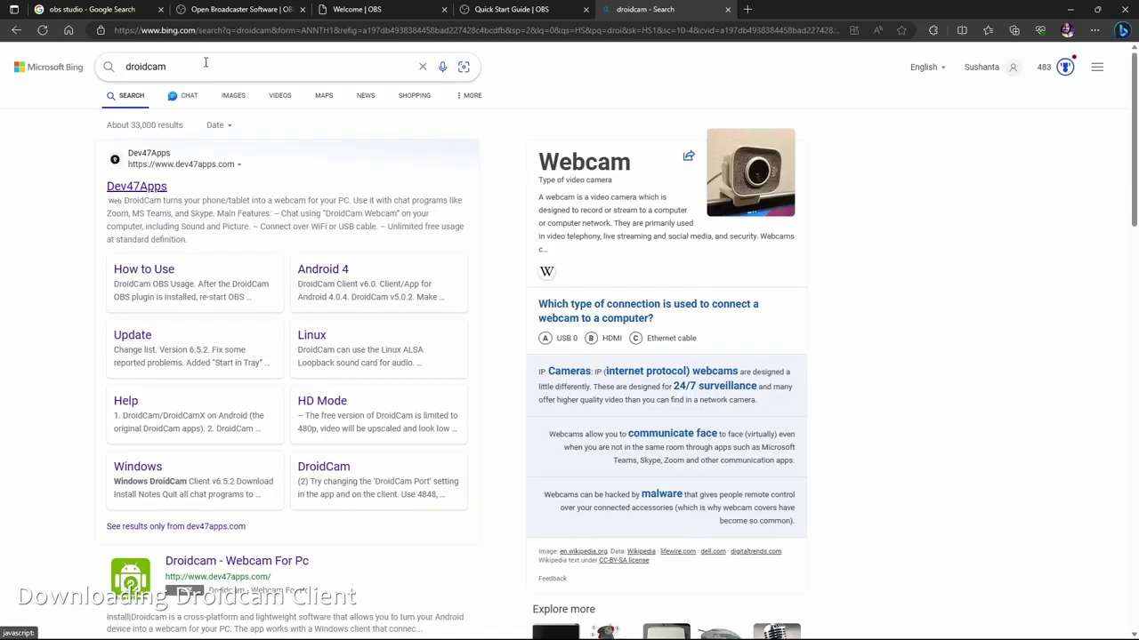
pyautogui.scroll(-1, 360, 280)
pyautogui.scroll(-3, 360, 280)
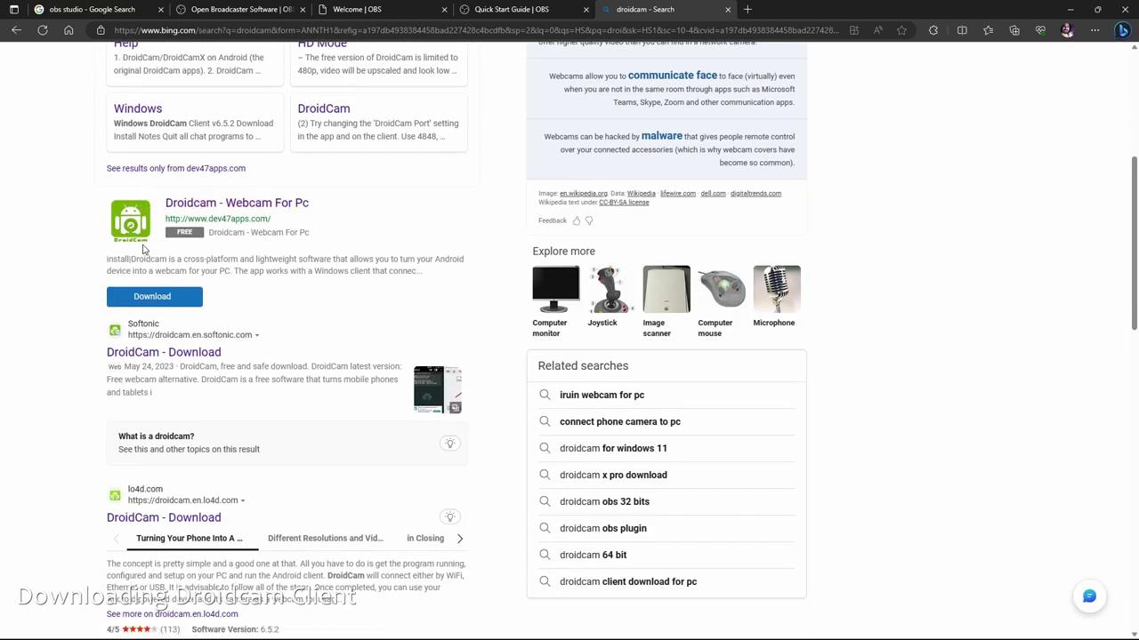
# - Download DroidCam Client v6.5.2 for Windows from dev47apps.com and show it in its folder
pyautogui.click(165, 297)
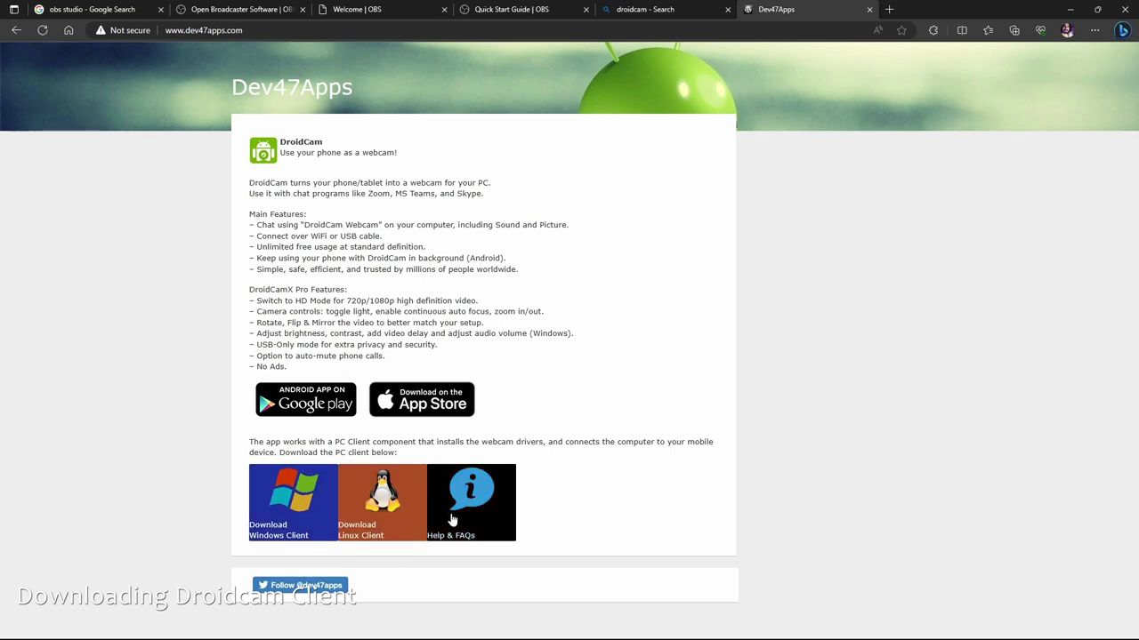
pyautogui.click(281, 504)
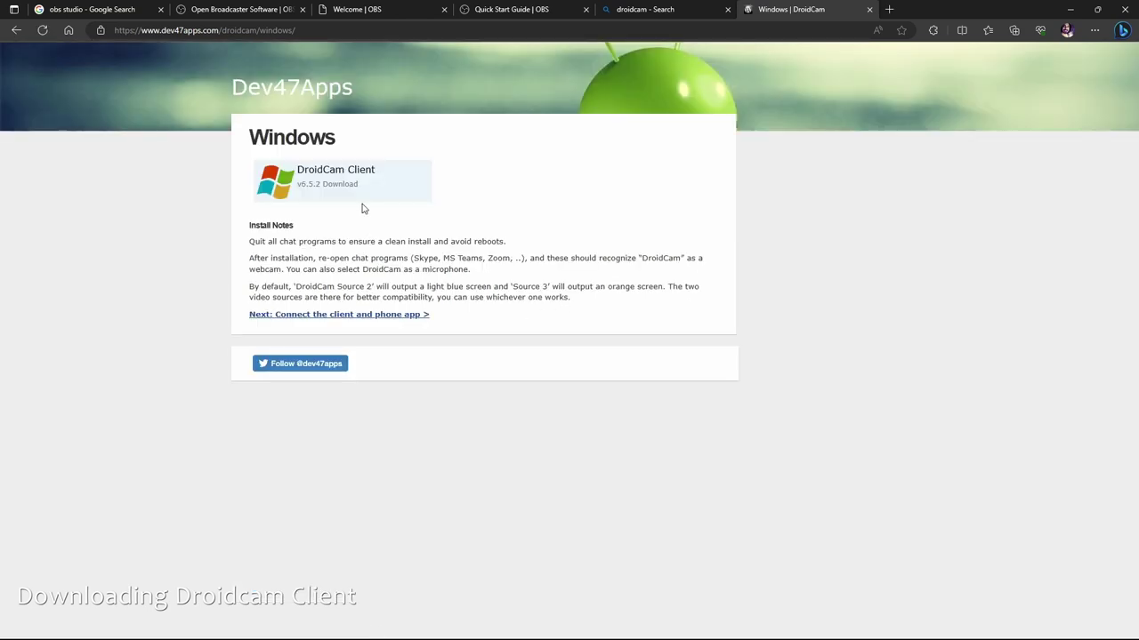
pyautogui.click(363, 185)
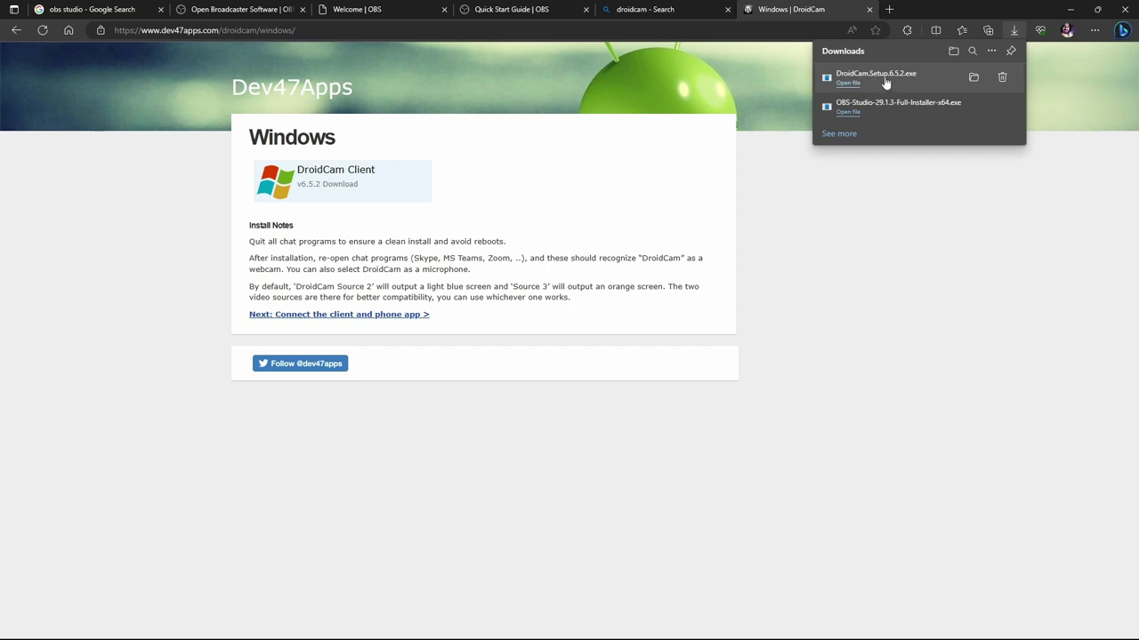
pyautogui.click(974, 78)
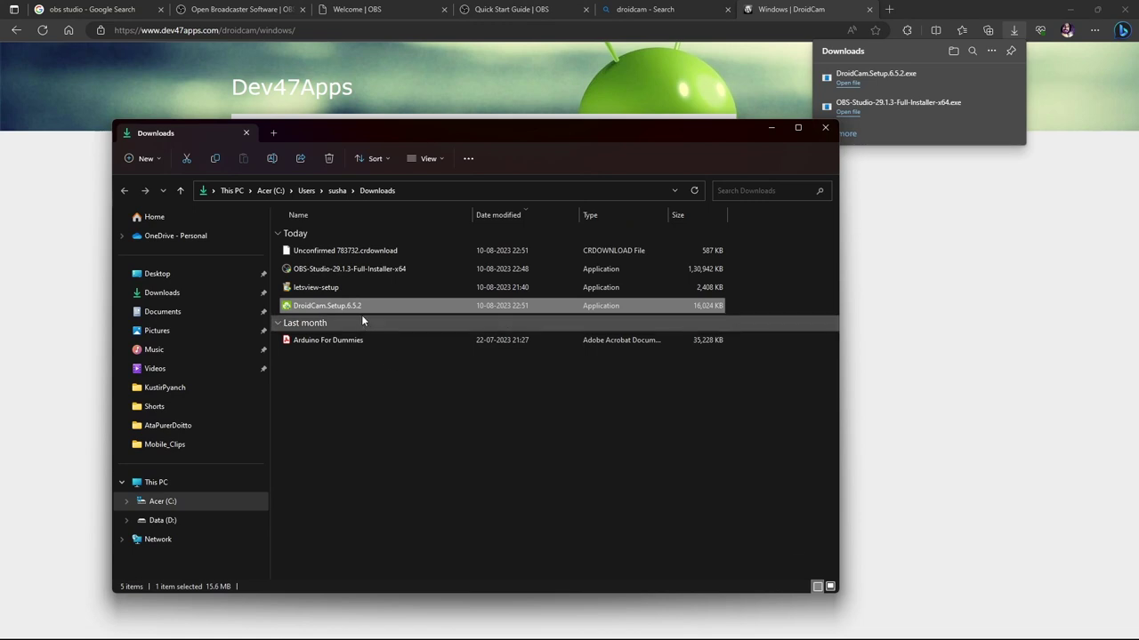
# - Run the DroidCam.Setup.6.5.2 installer from Downloads, then minimize the folder window
pyautogui.click(408, 395)
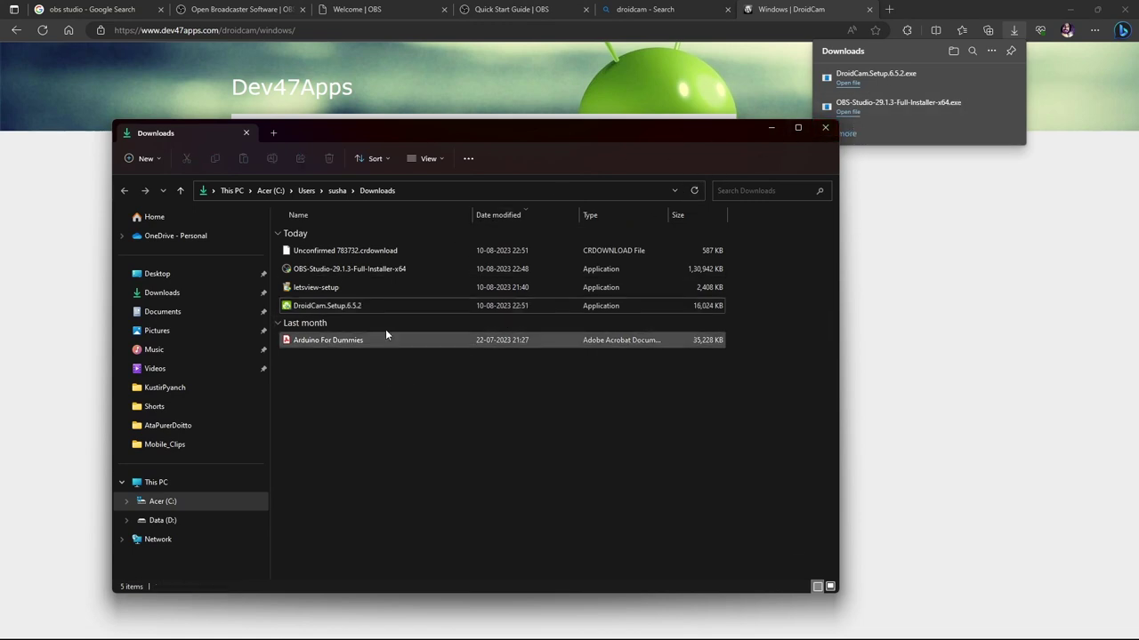
pyautogui.click(351, 307)
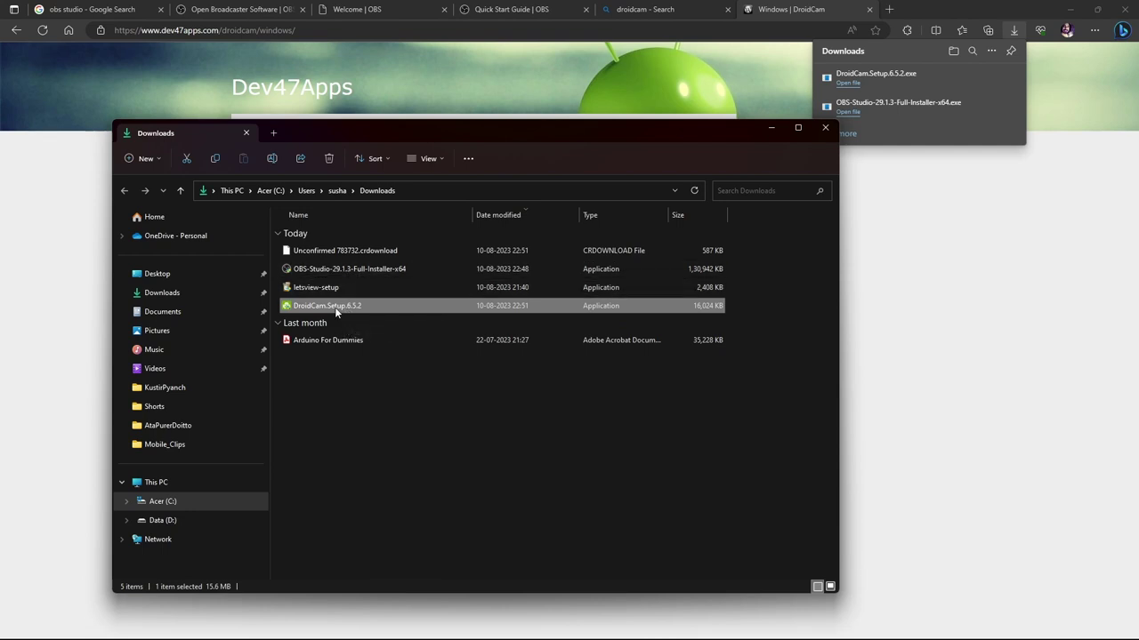
pyautogui.rightClick(335, 306)
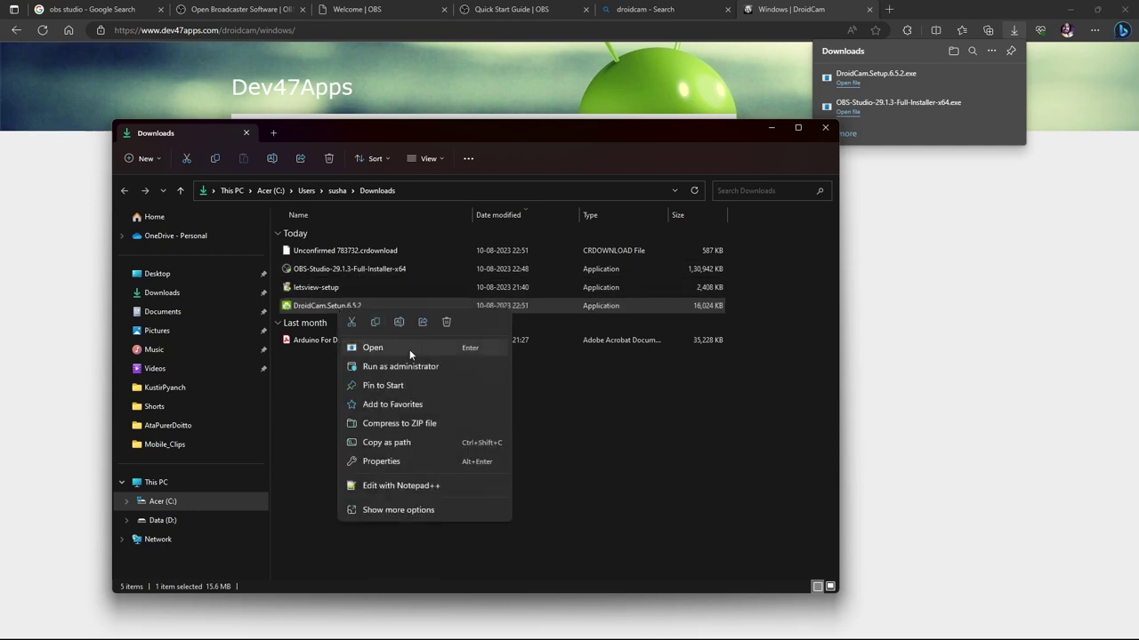
pyautogui.click(306, 364)
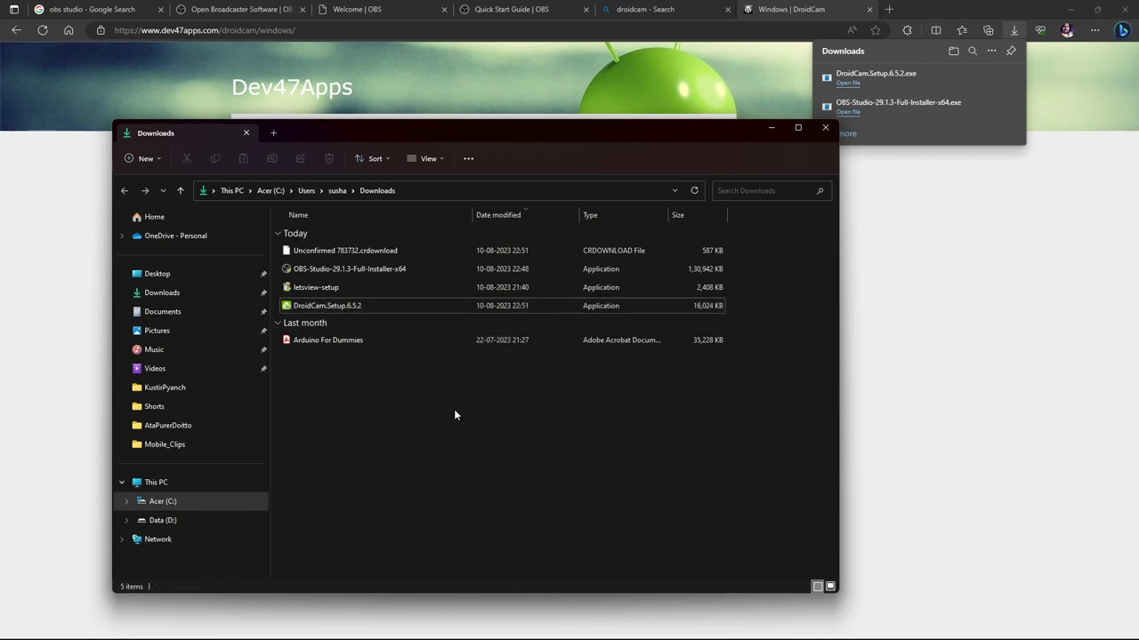
pyautogui.click(767, 132)
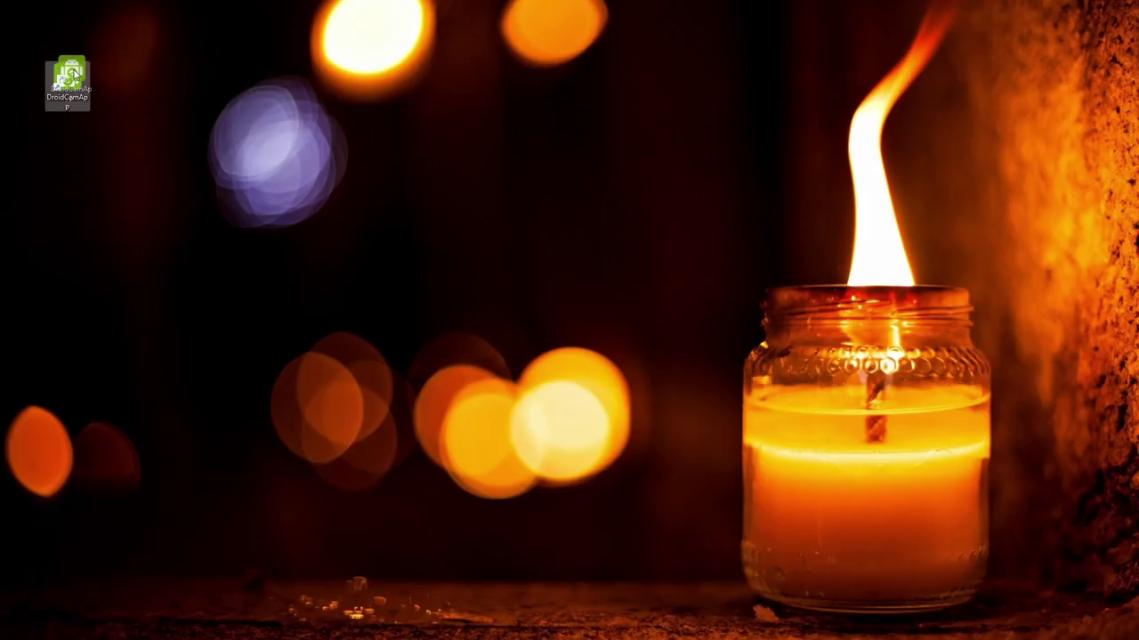
# - Launch DroidCam Client from the DroidCamApp shortcut, reaching its WiFi Connect dialog (192.168.0.2, port 4747)
pyautogui.moveTo(75, 73); pyautogui.dragTo(67, 84)
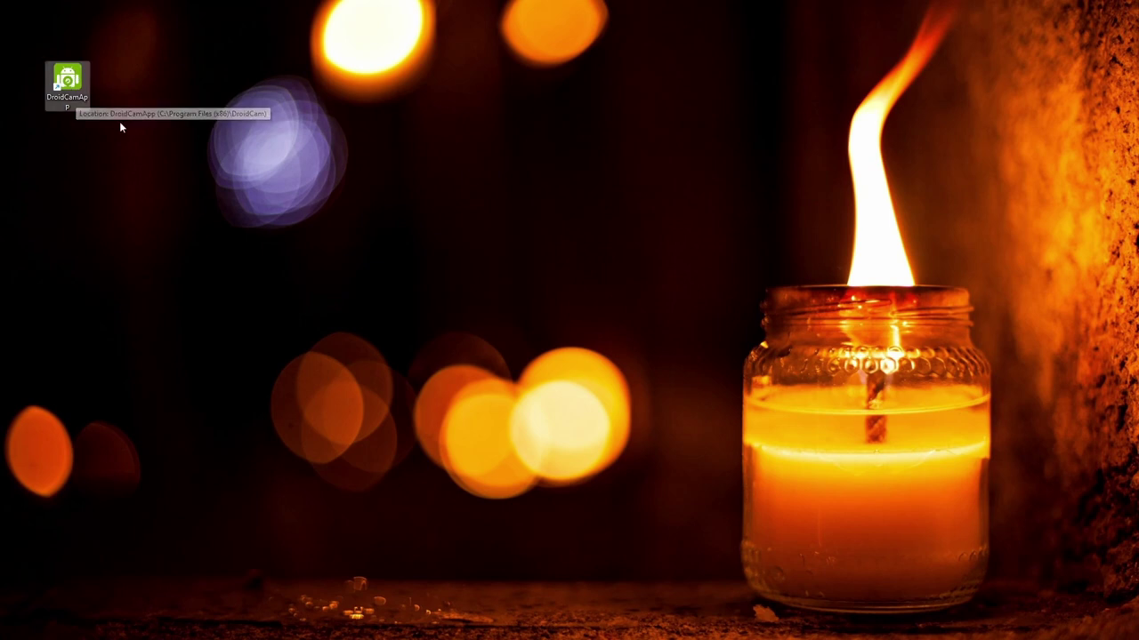
pyautogui.doubleClick(69, 88)
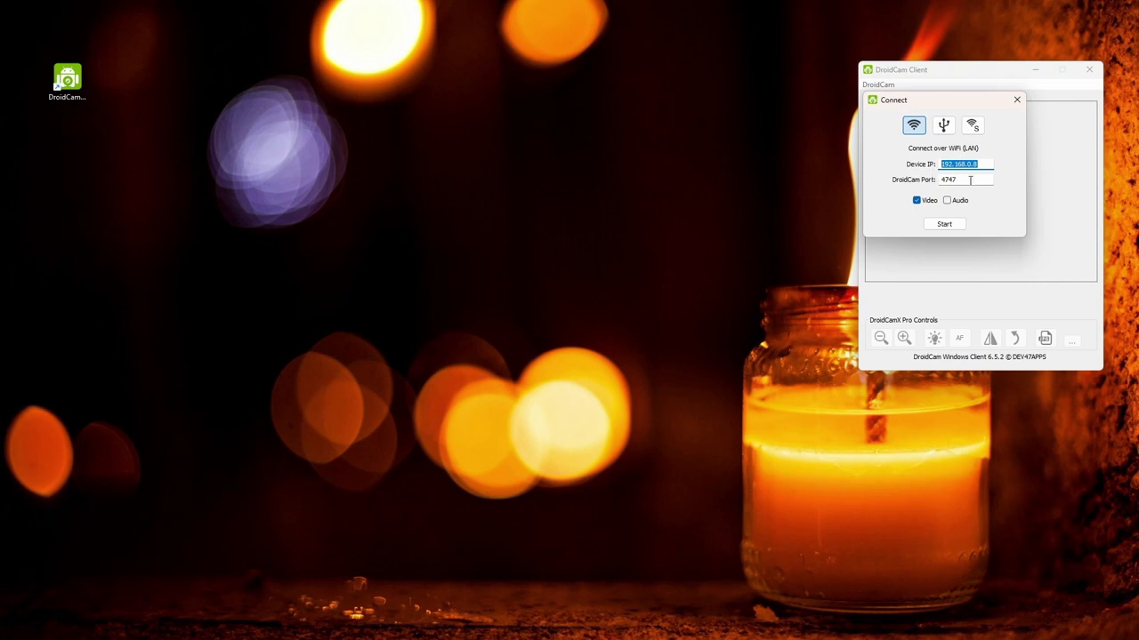
pyautogui.press('Tab')
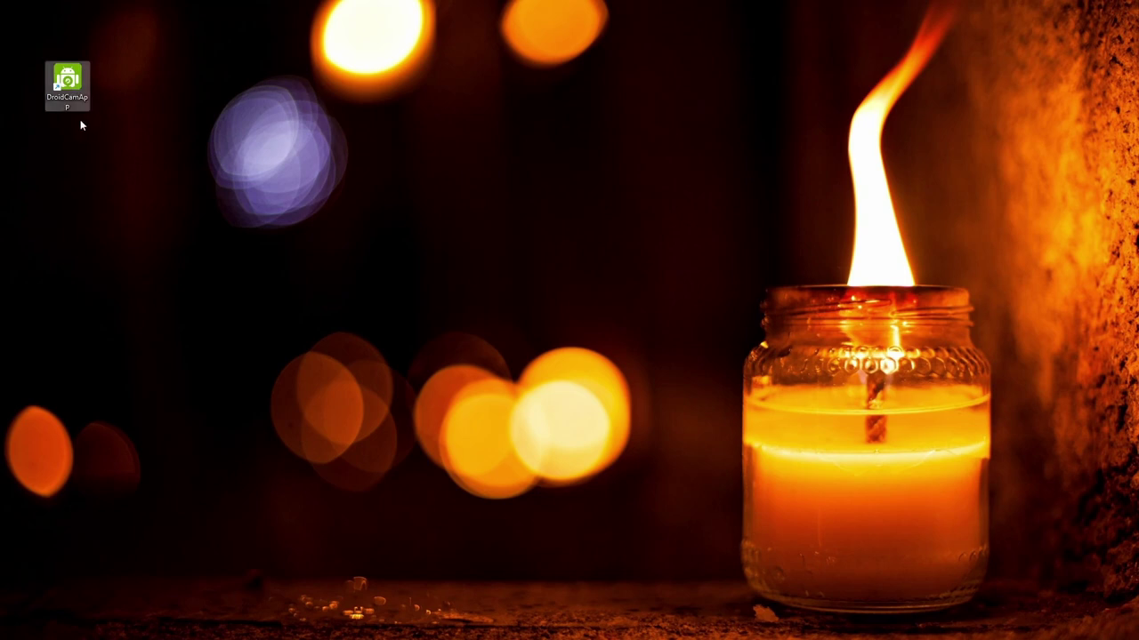
pyautogui.click(72, 107)
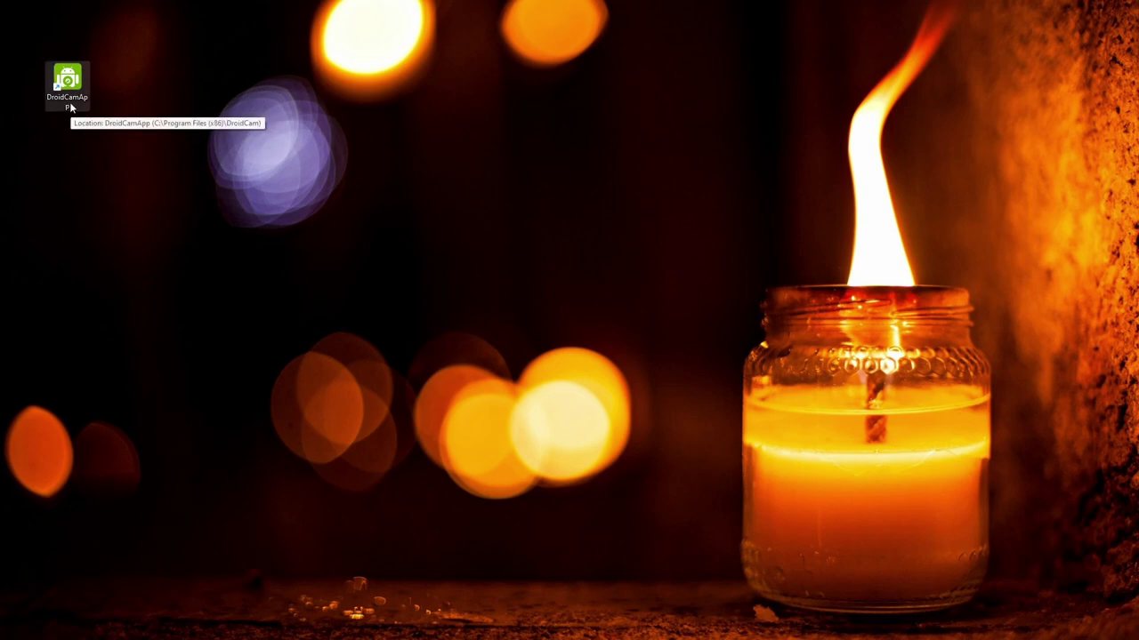
pyautogui.doubleClick(56, 93)
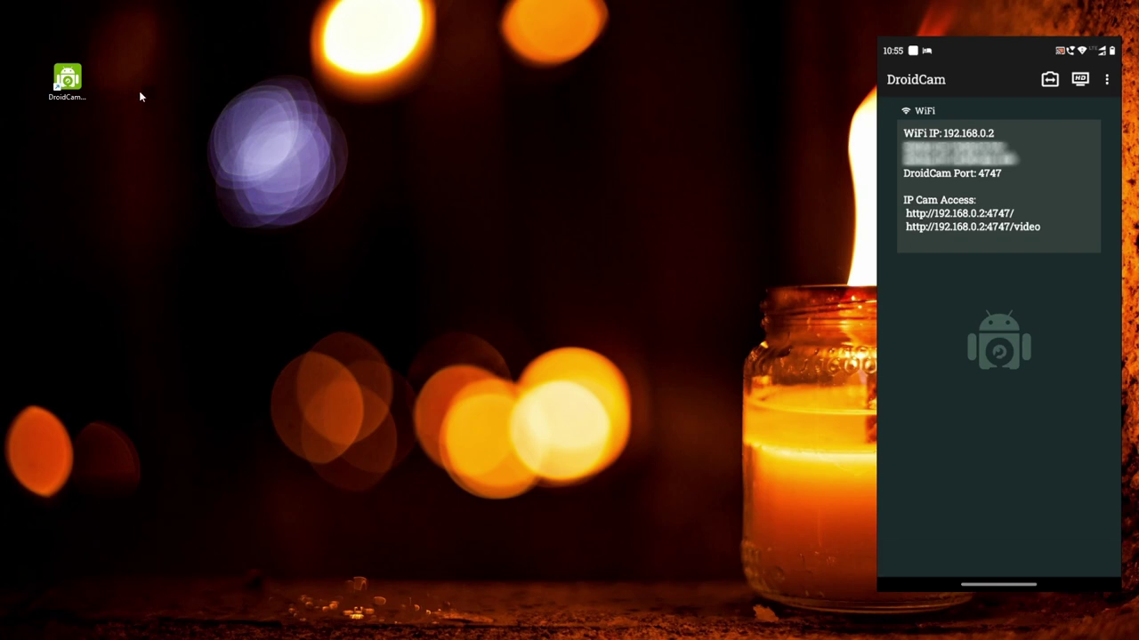
pyautogui.click(72, 82)
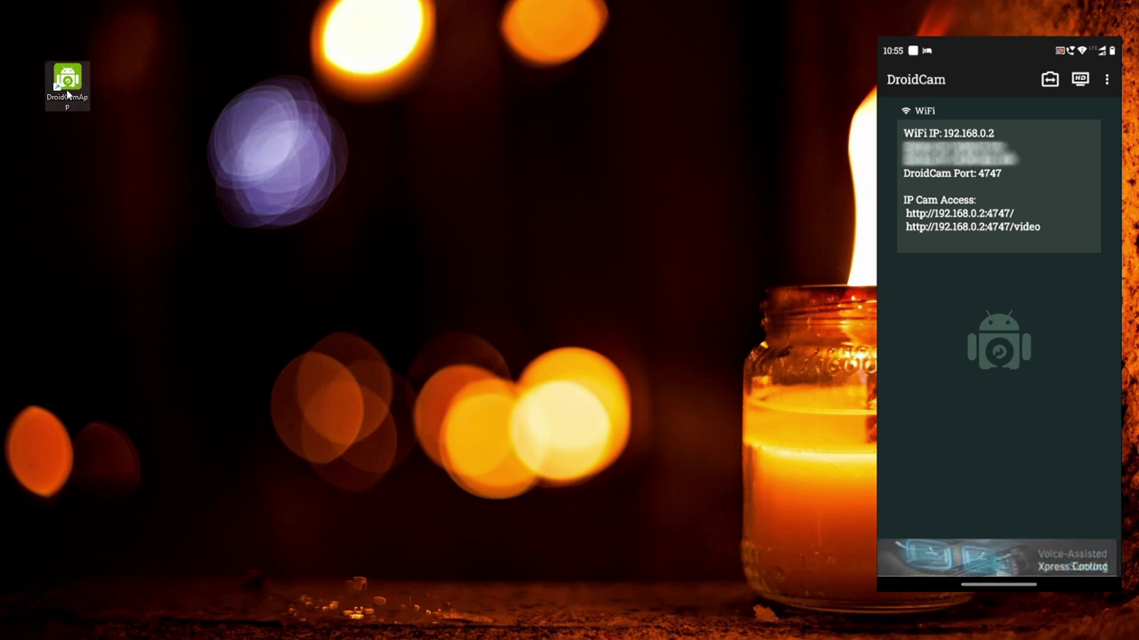
pyautogui.doubleClick(69, 85)
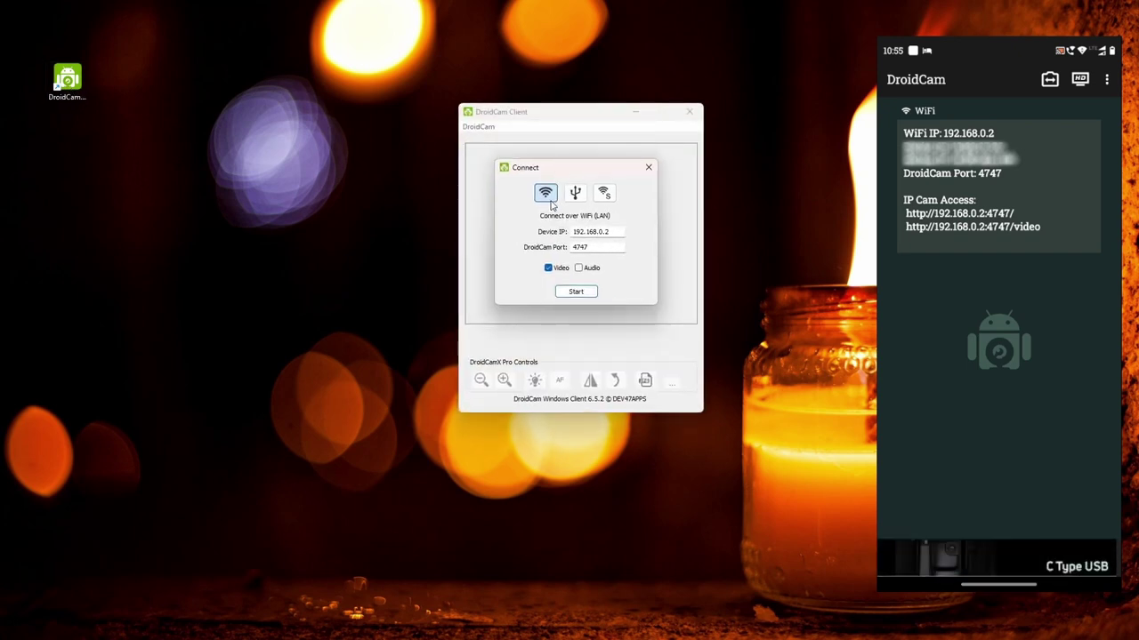
# - Check the DroidCam Device IP 192.168.0.2 and Port 4747 fields
pyautogui.doubleClick(610, 233)
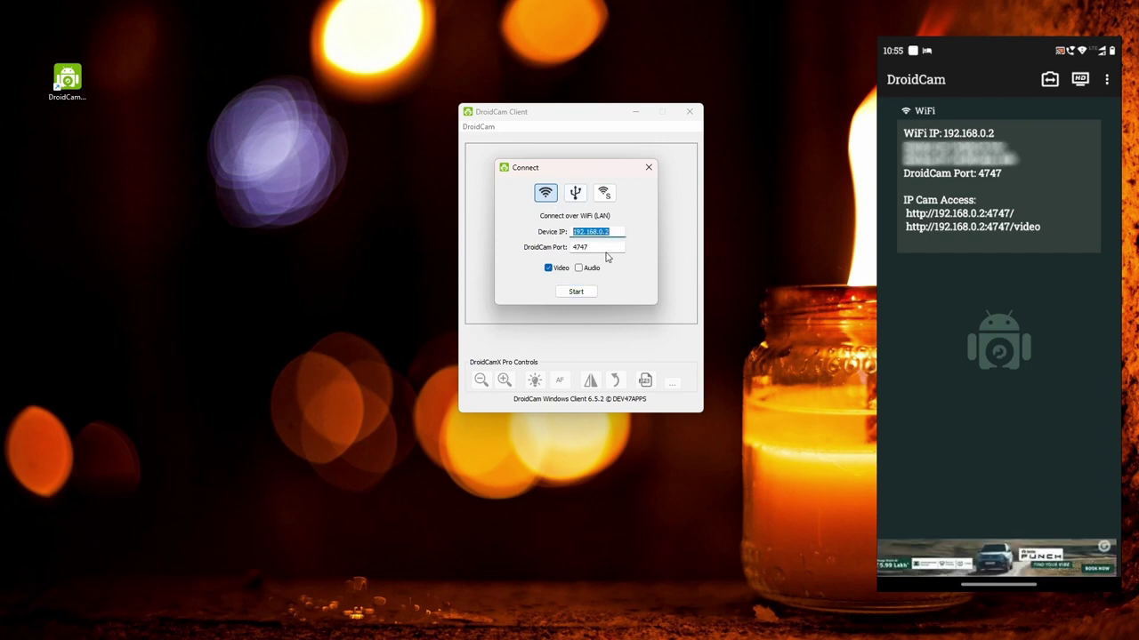
pyautogui.doubleClick(613, 248)
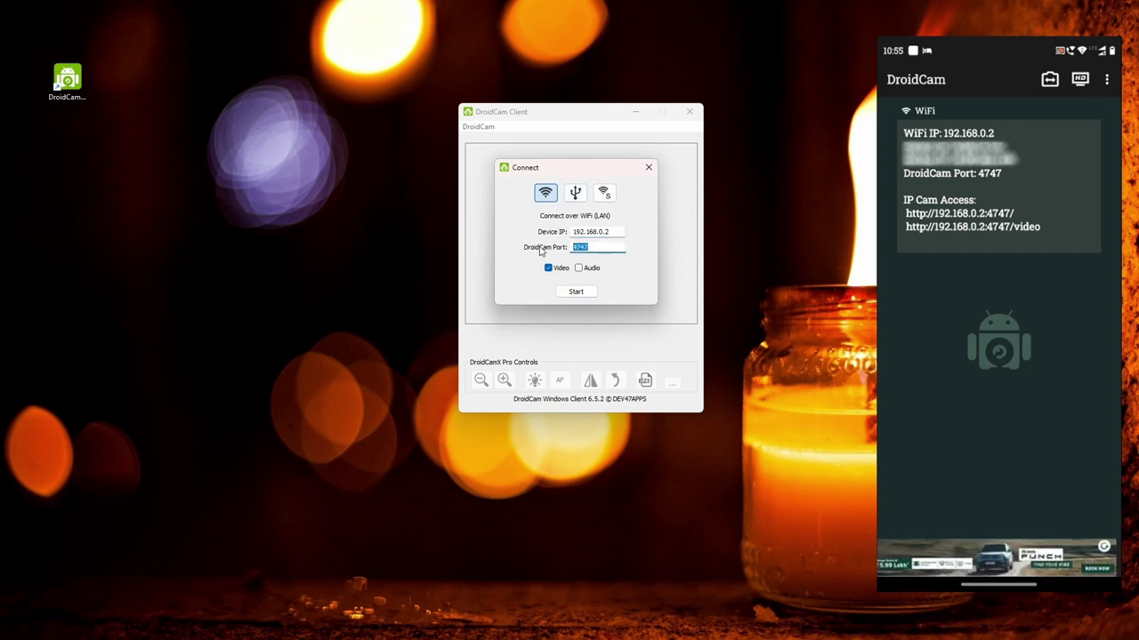
pyautogui.click(624, 231)
pyautogui.click(623, 248)
pyautogui.click(624, 231)
pyautogui.moveTo(616, 229); pyautogui.dragTo(505, 227)
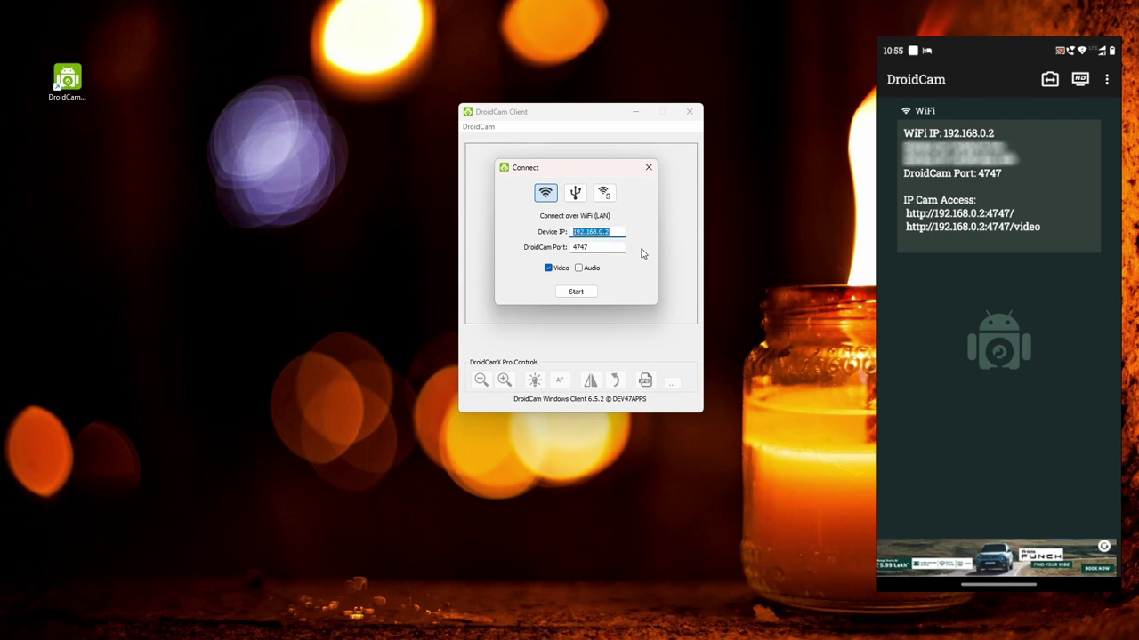
pyautogui.click(609, 231)
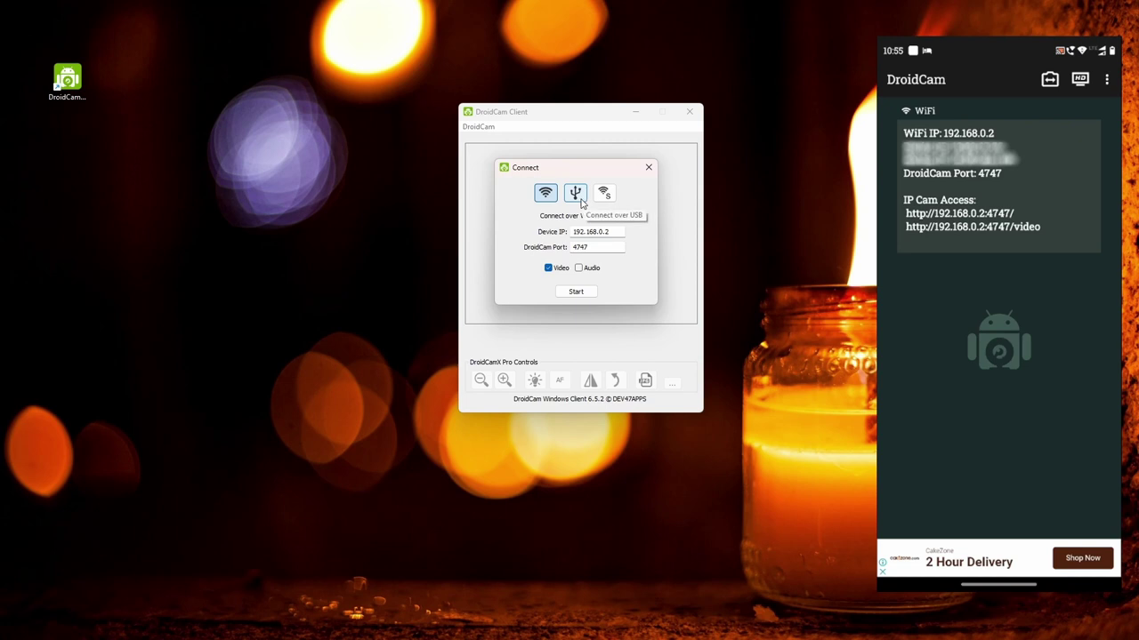
# - Keep WiFi mode, enable Video, and start the connection to the phone
pyautogui.click(583, 203)
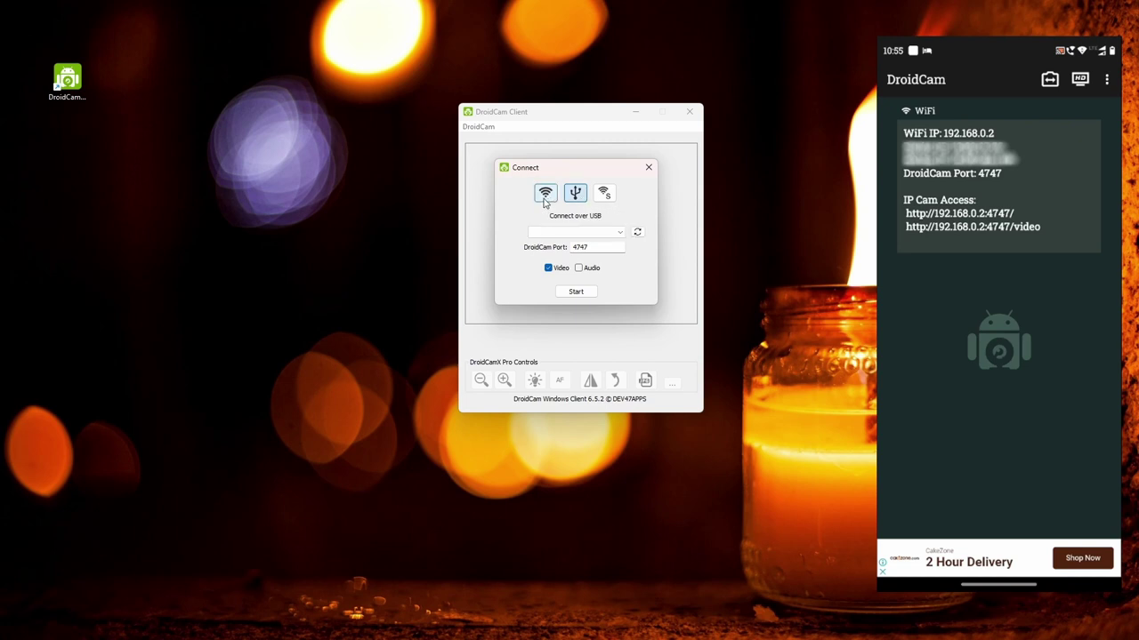
pyautogui.click(545, 198)
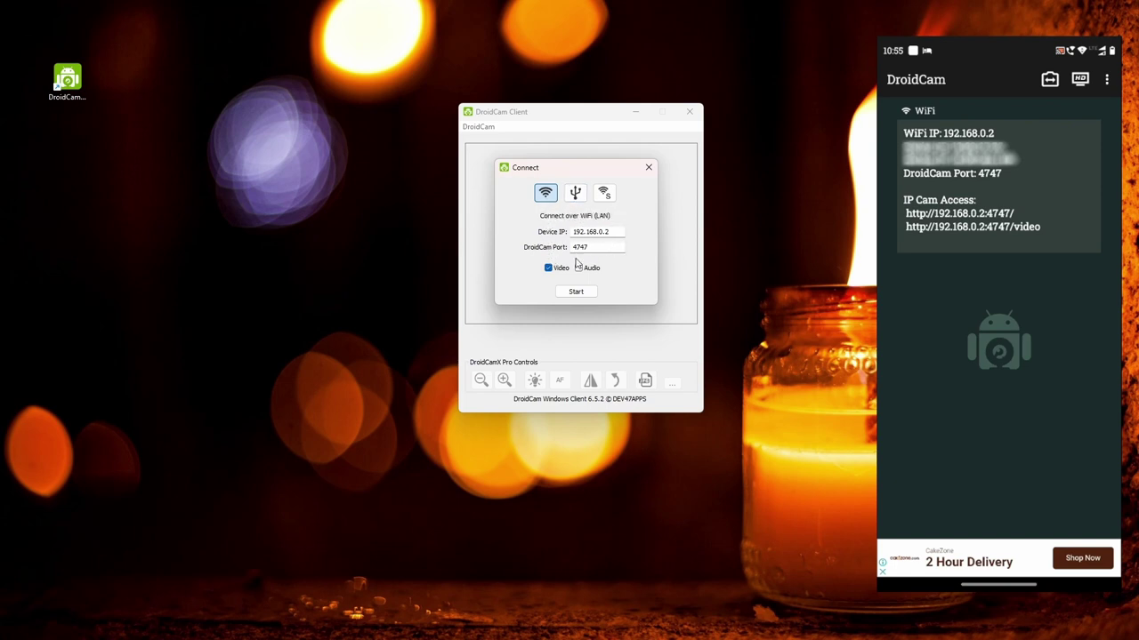
pyautogui.click(548, 270)
pyautogui.click(589, 298)
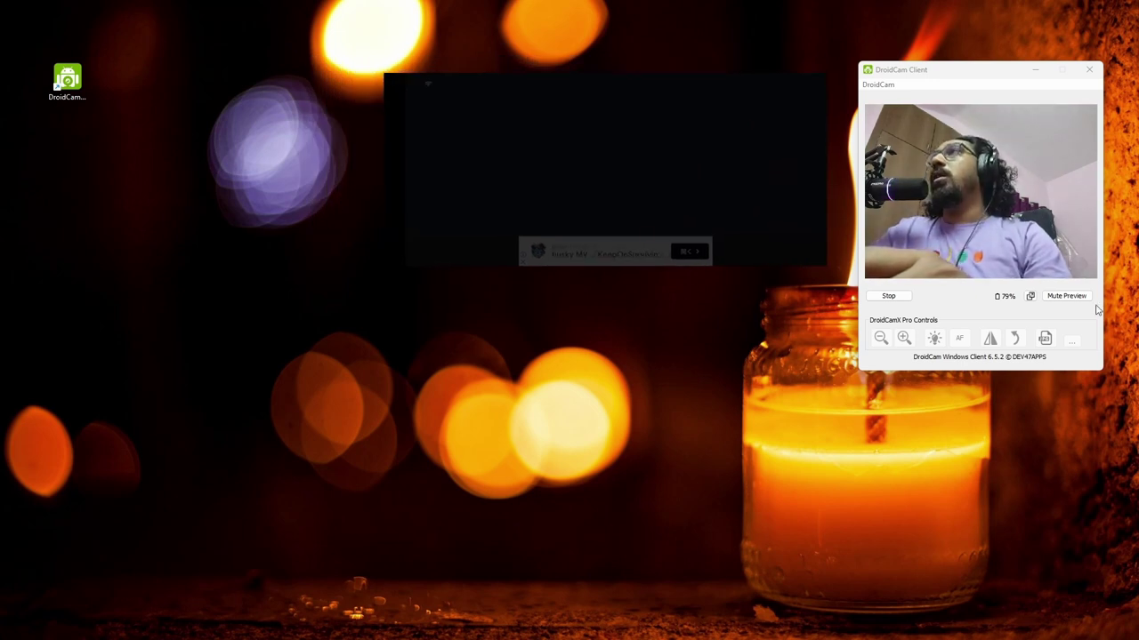
# - Mute the DroidCam preview, minimize the client, and bring OBS Studio back into place
pyautogui.click(1067, 297)
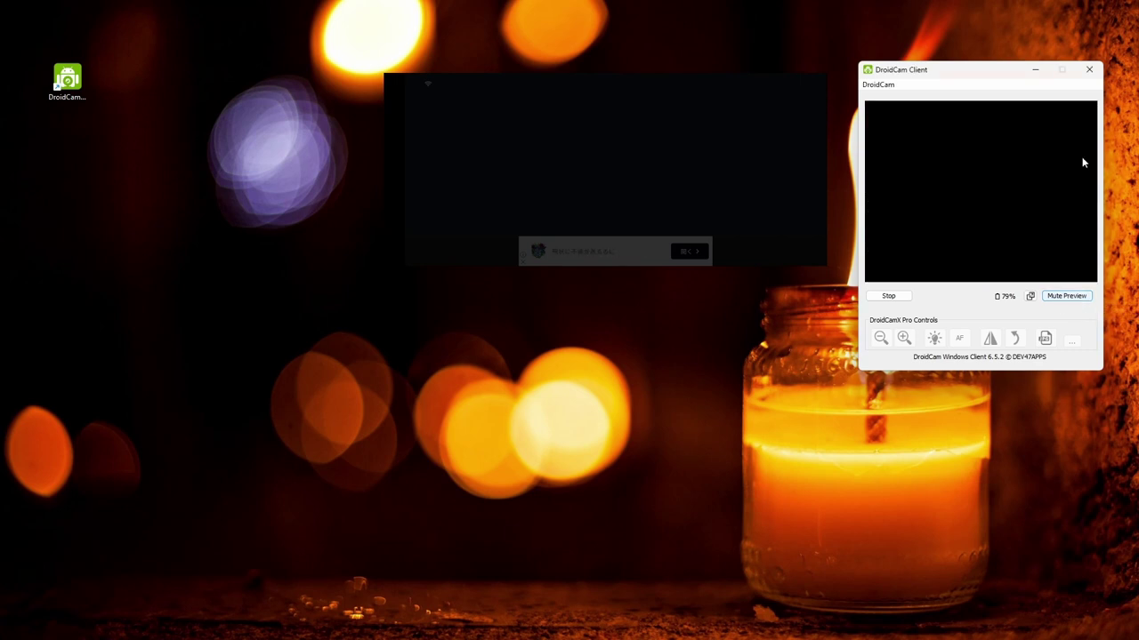
pyautogui.click(1035, 70)
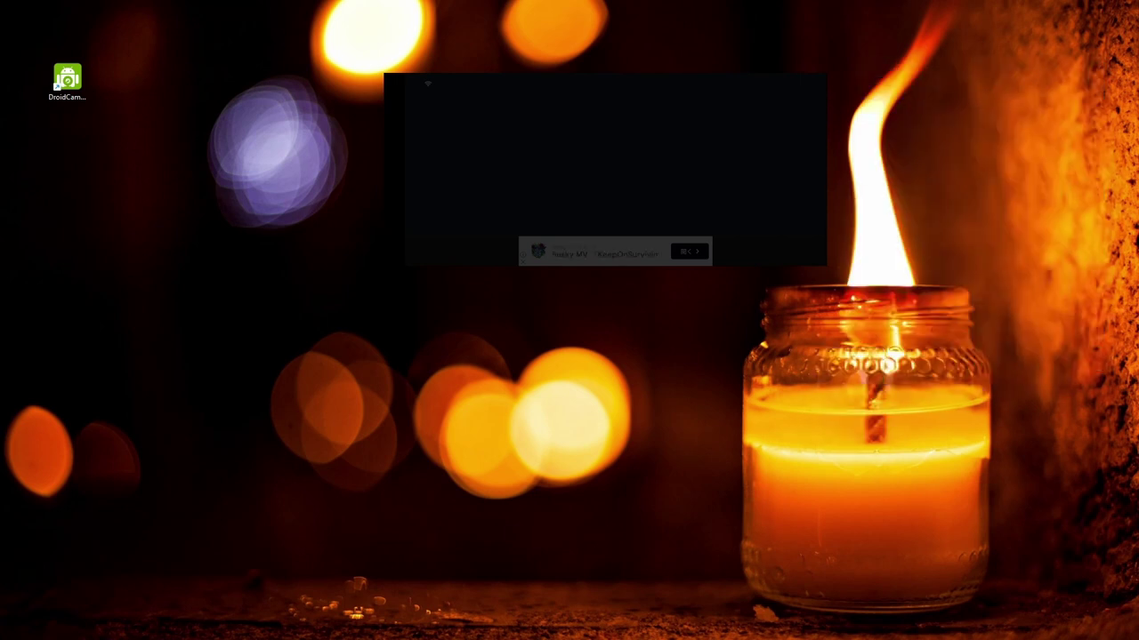
pyautogui.moveTo(596, 628)
pyautogui.click(660, 627)
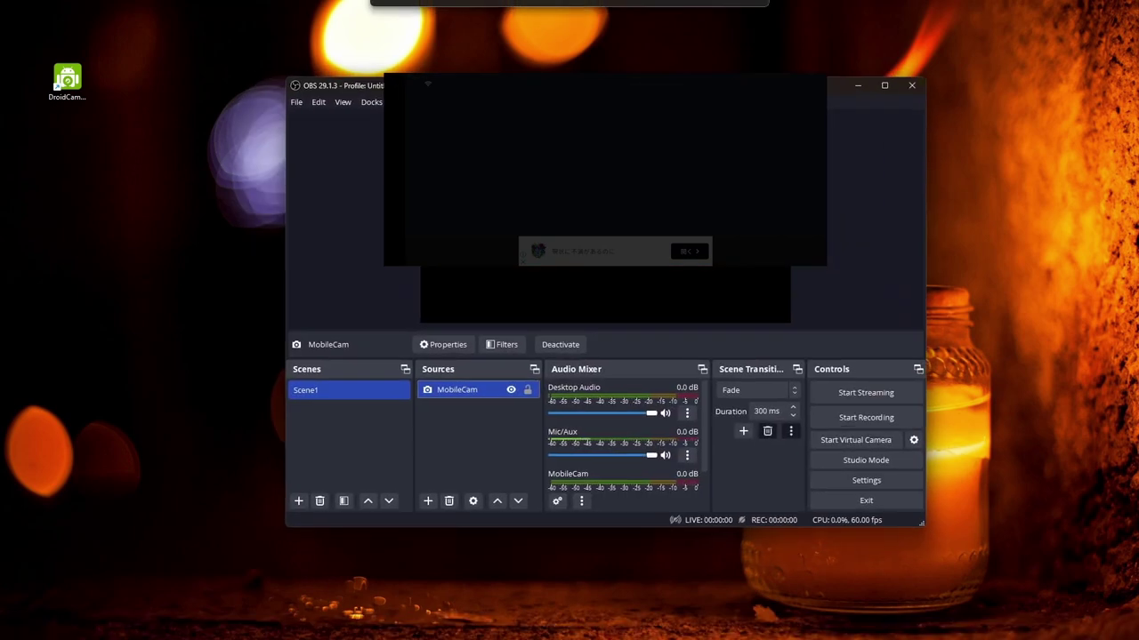
pyautogui.moveTo(428, 85); pyautogui.dragTo(43, 458)
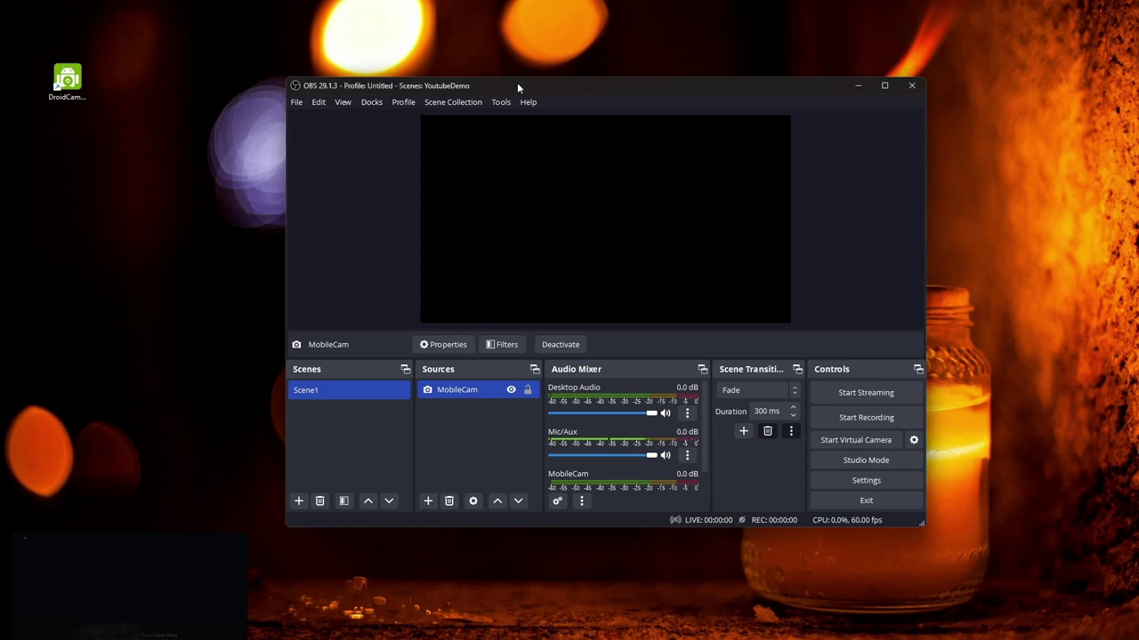
pyautogui.moveTo(516, 82); pyautogui.dragTo(532, 82)
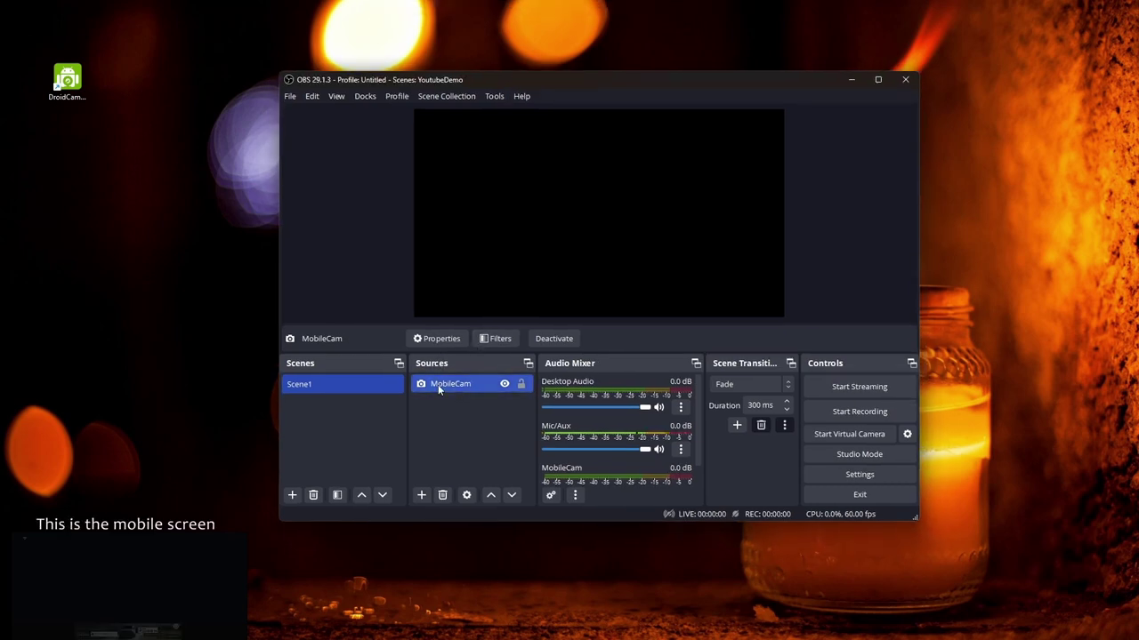
# - Set the MobileCam source's Device to DroidCam Source 3 and confirm with OK
pyautogui.click(439, 339)
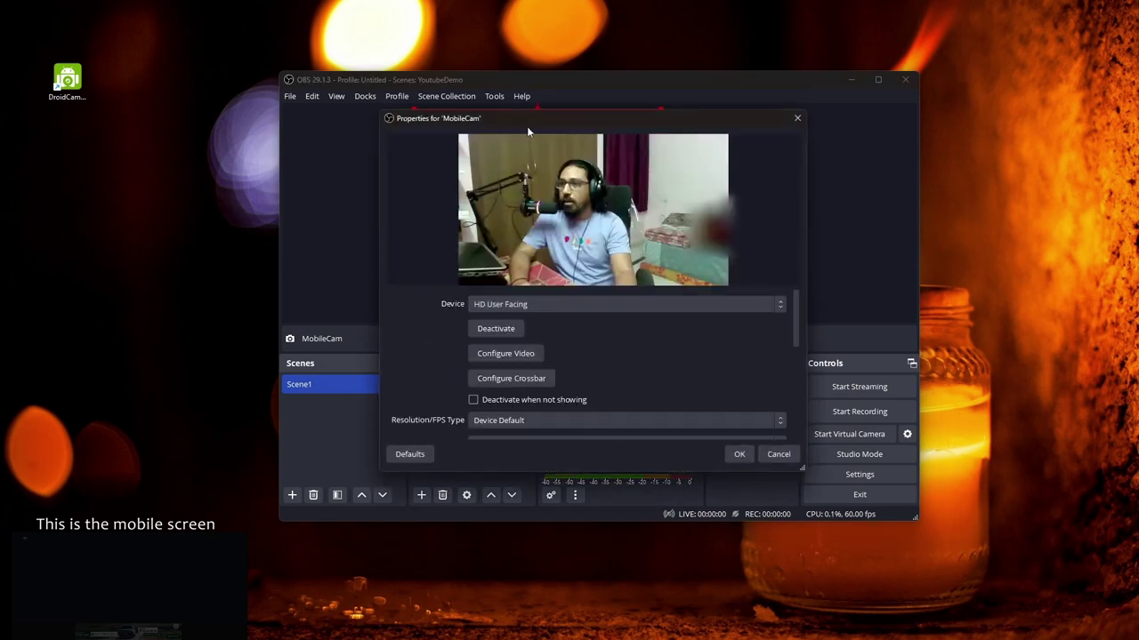
pyautogui.moveTo(545, 122); pyautogui.dragTo(587, 121)
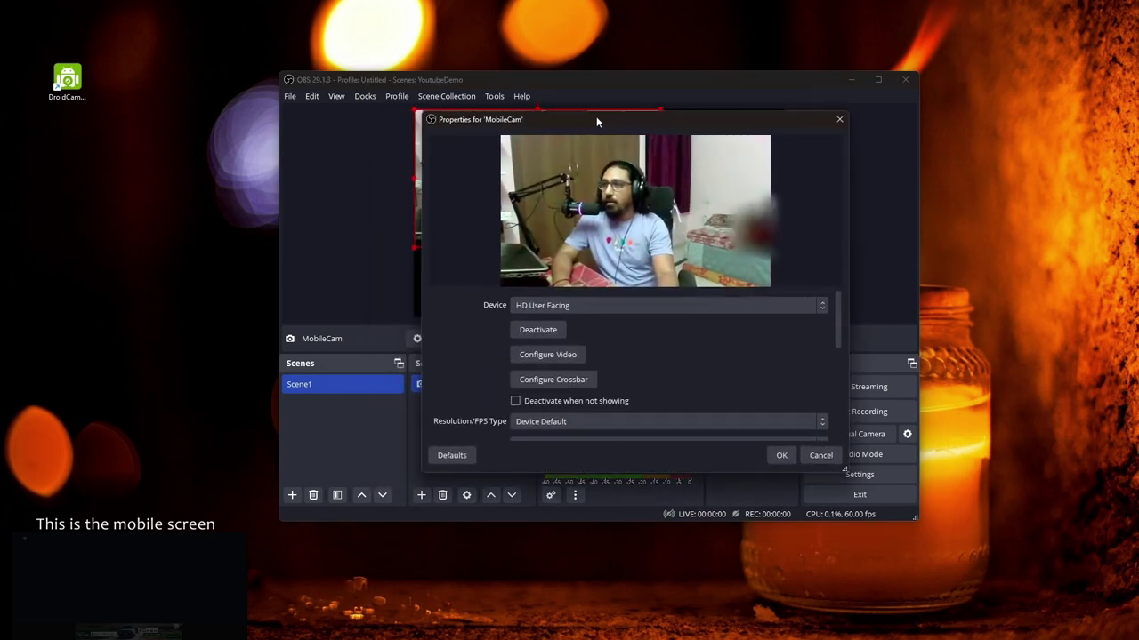
pyautogui.click(583, 307)
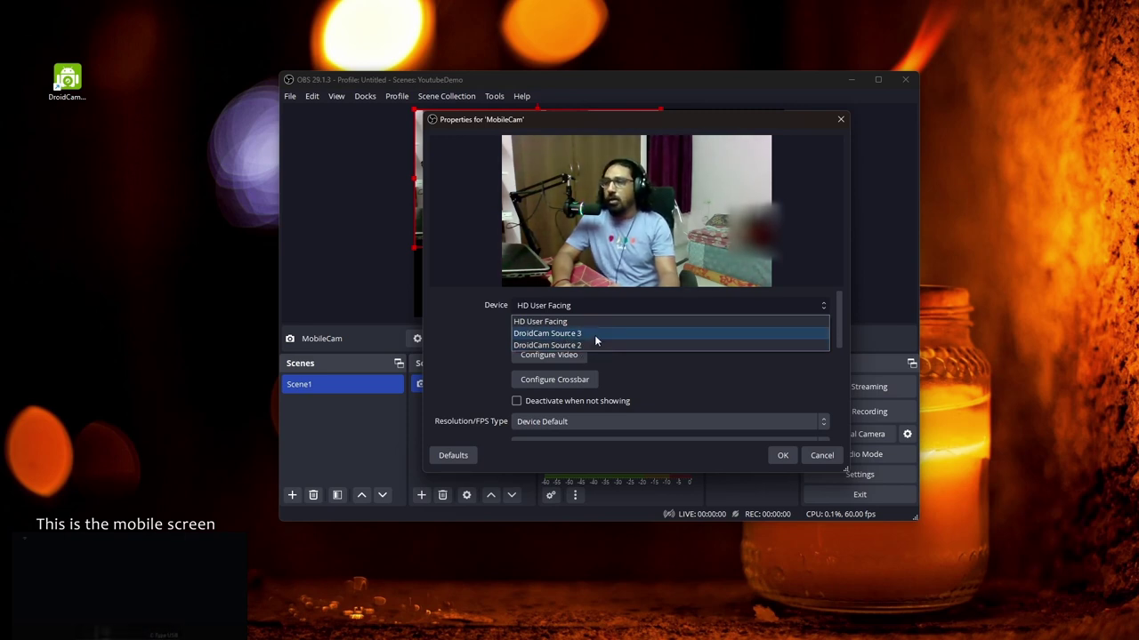
pyautogui.click(594, 334)
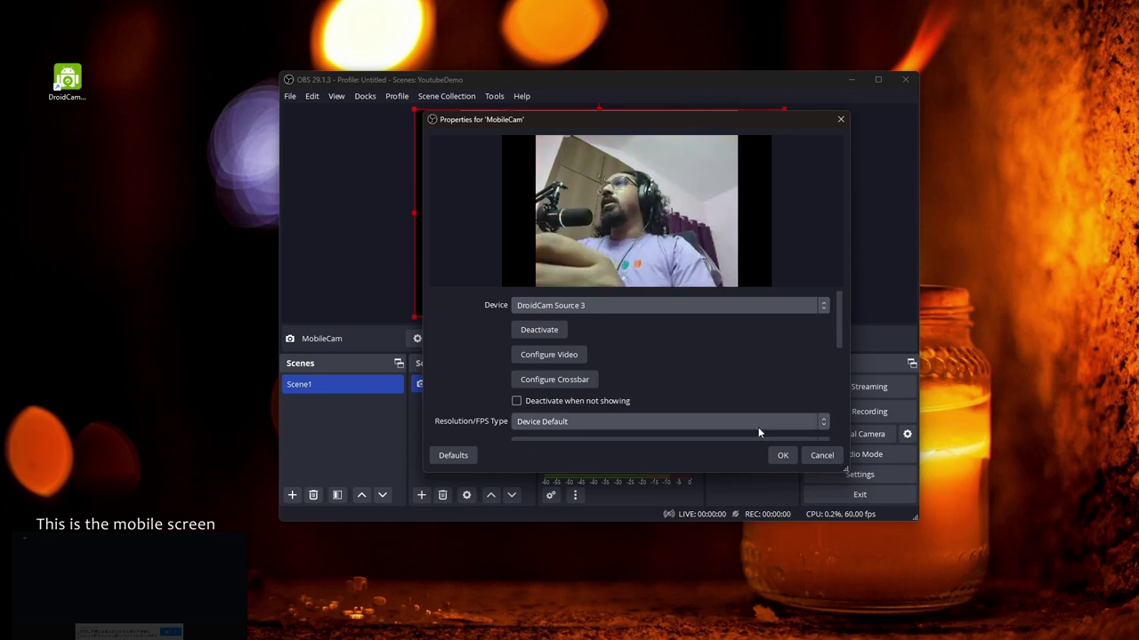
pyautogui.click(773, 453)
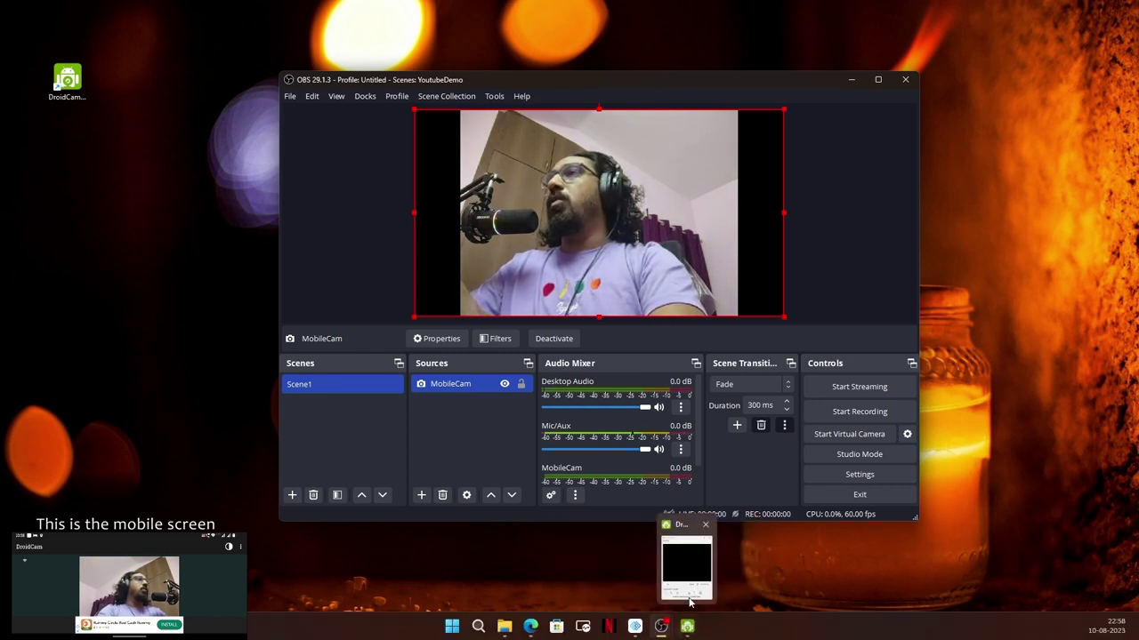
# - Bring up DroidCam Client at the top-right and shift the OBS window left
pyautogui.click(685, 628)
pyautogui.click(870, 85)
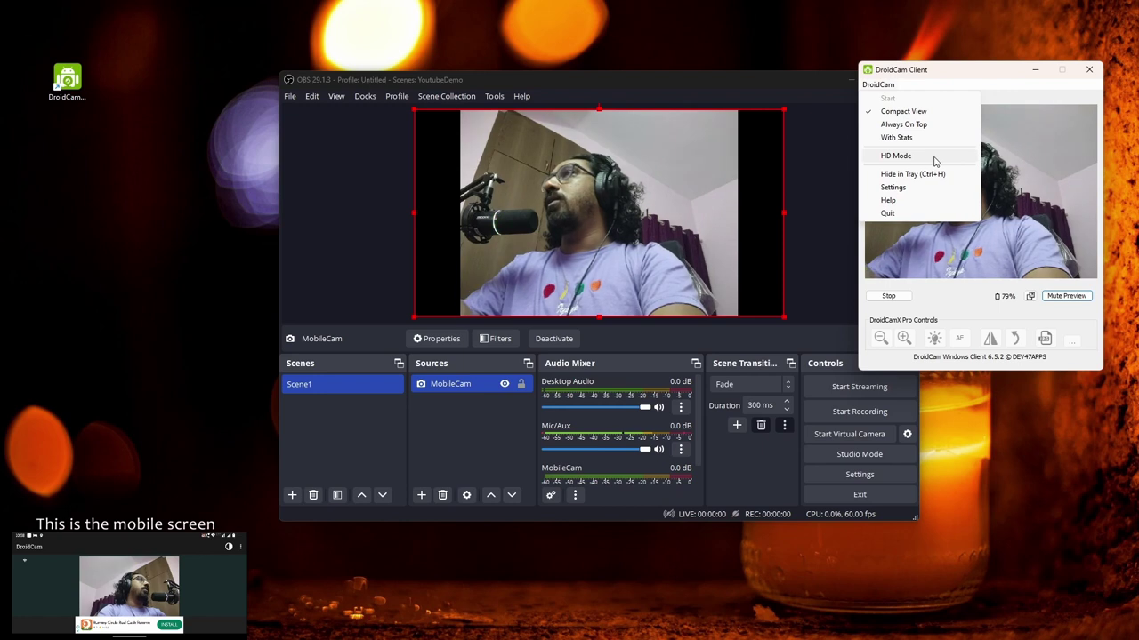
pyautogui.click(945, 79)
pyautogui.moveTo(944, 80); pyautogui.dragTo(969, 49)
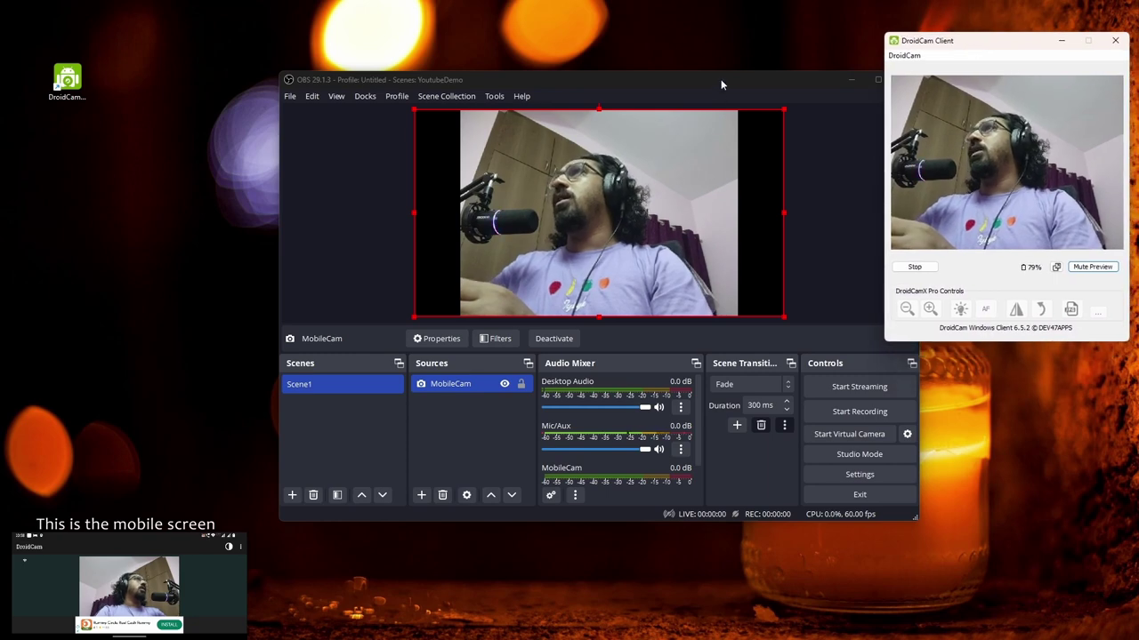
pyautogui.moveTo(720, 80); pyautogui.dragTo(661, 79)
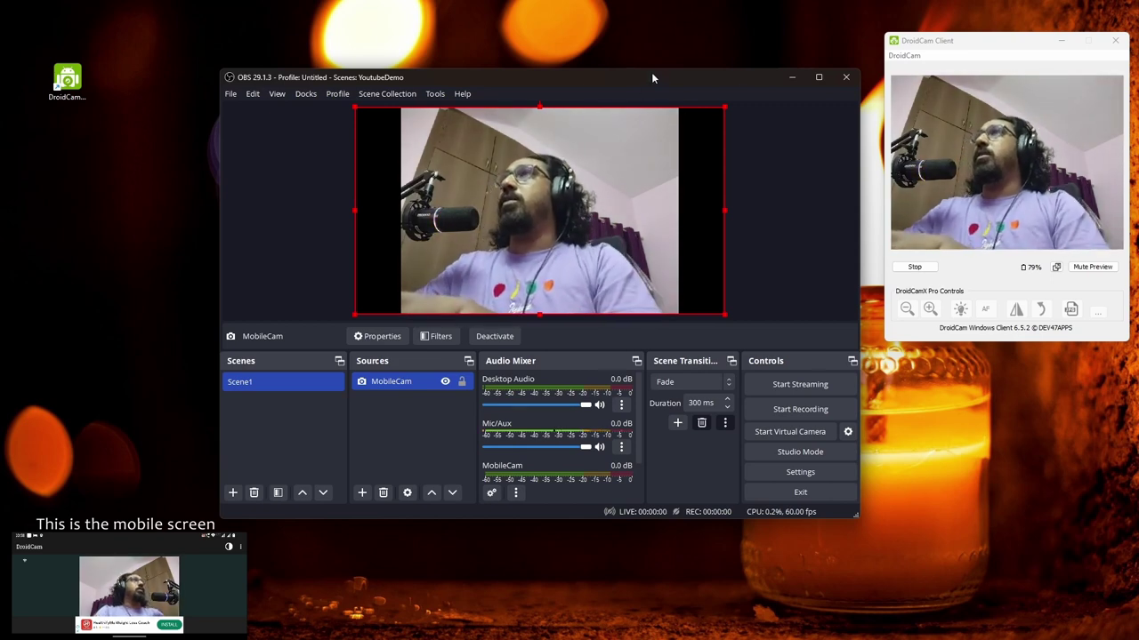
pyautogui.moveTo(645, 72); pyautogui.dragTo(619, 70)
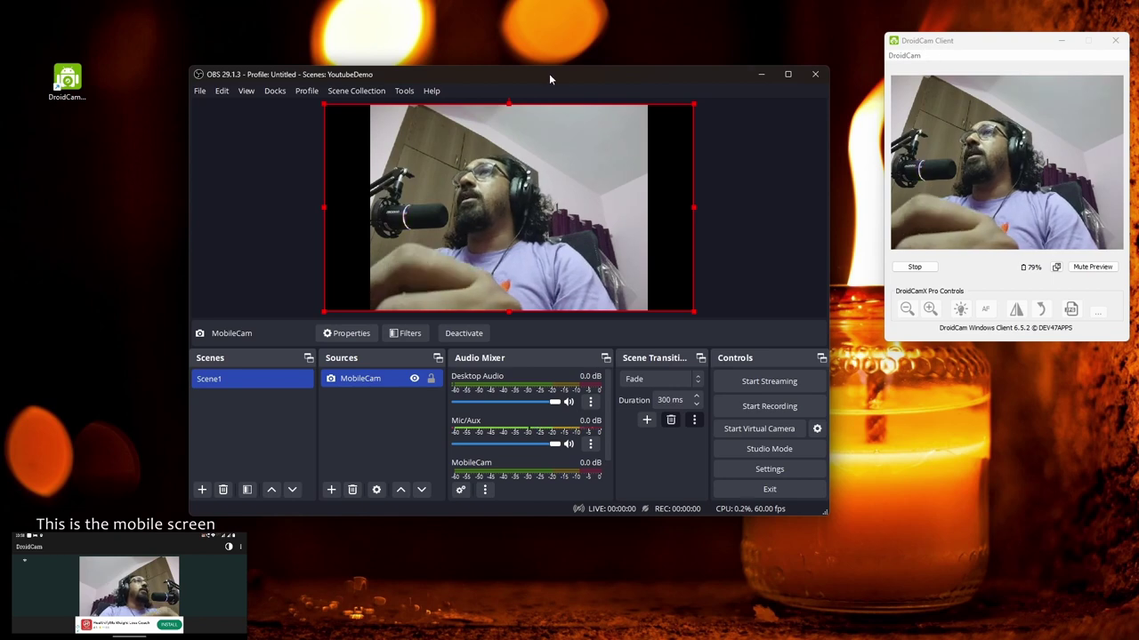
pyautogui.moveTo(549, 79); pyautogui.dragTo(538, 80)
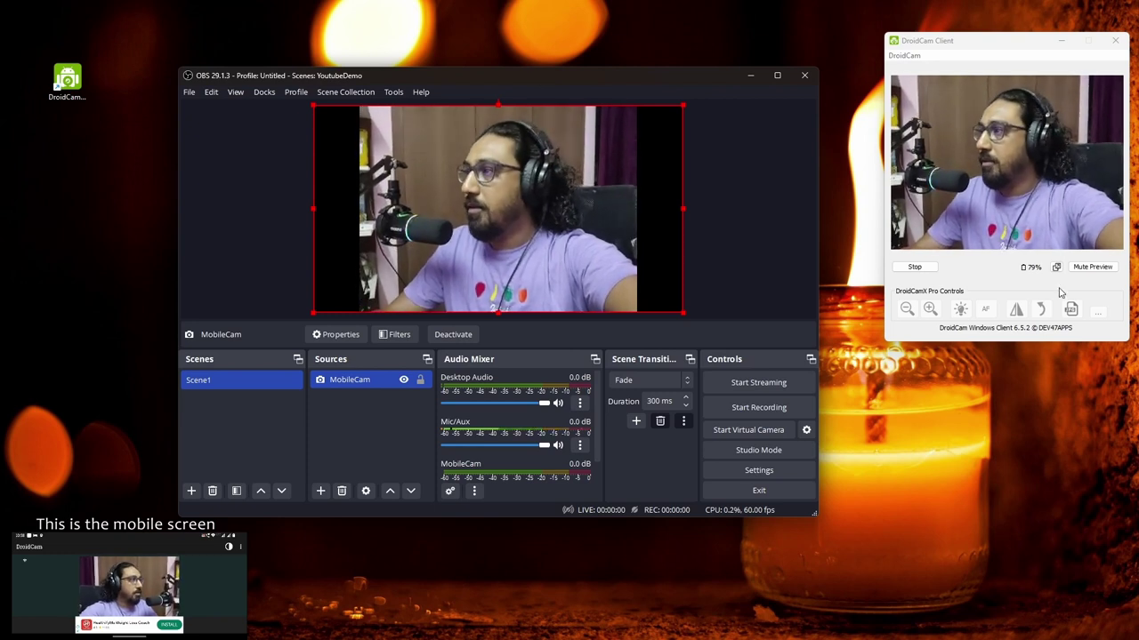
# - Mute the DroidCam client preview and cancel closing so the phone connection stays running
pyautogui.click(1091, 267)
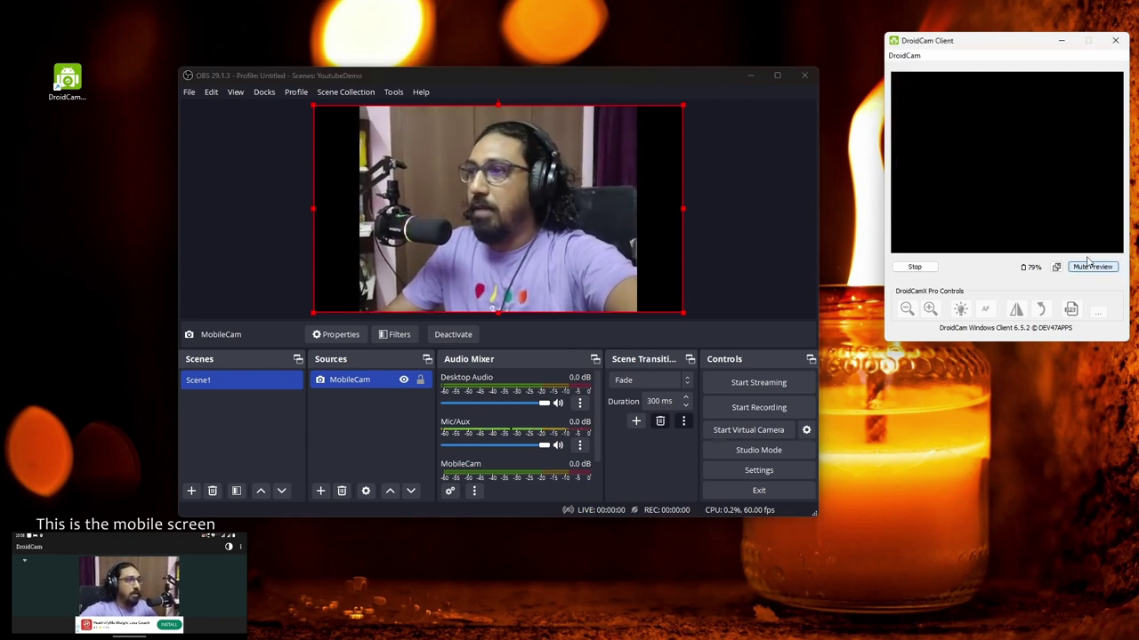
pyautogui.click(1115, 40)
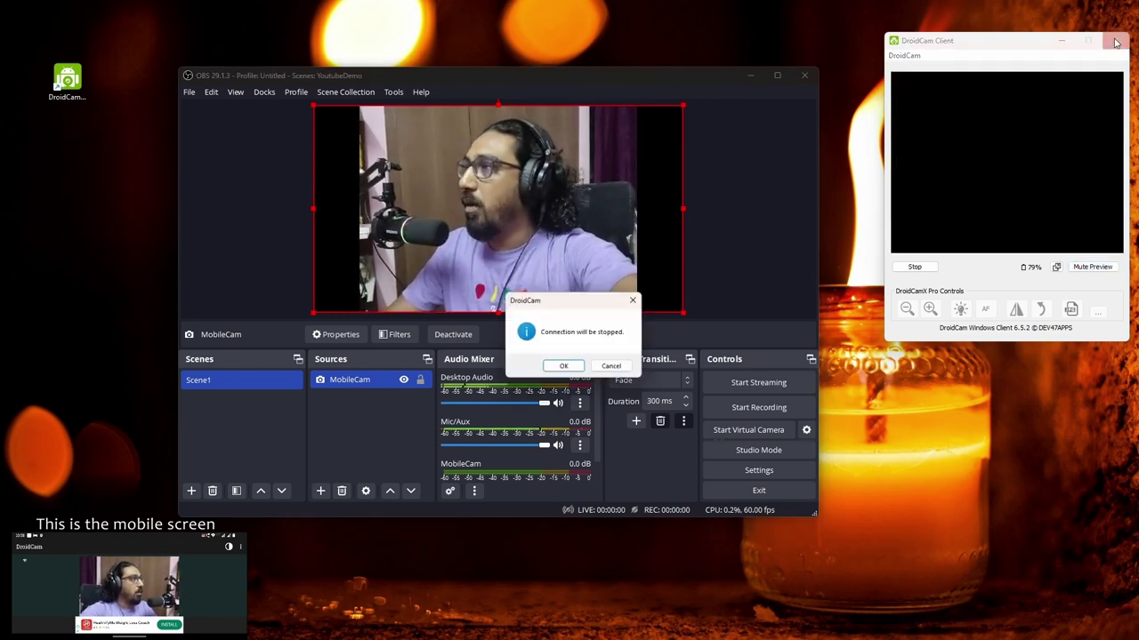
pyautogui.click(614, 369)
# - Minimize DroidCam Client and move the OBS window slightly right
pyautogui.click(1061, 41)
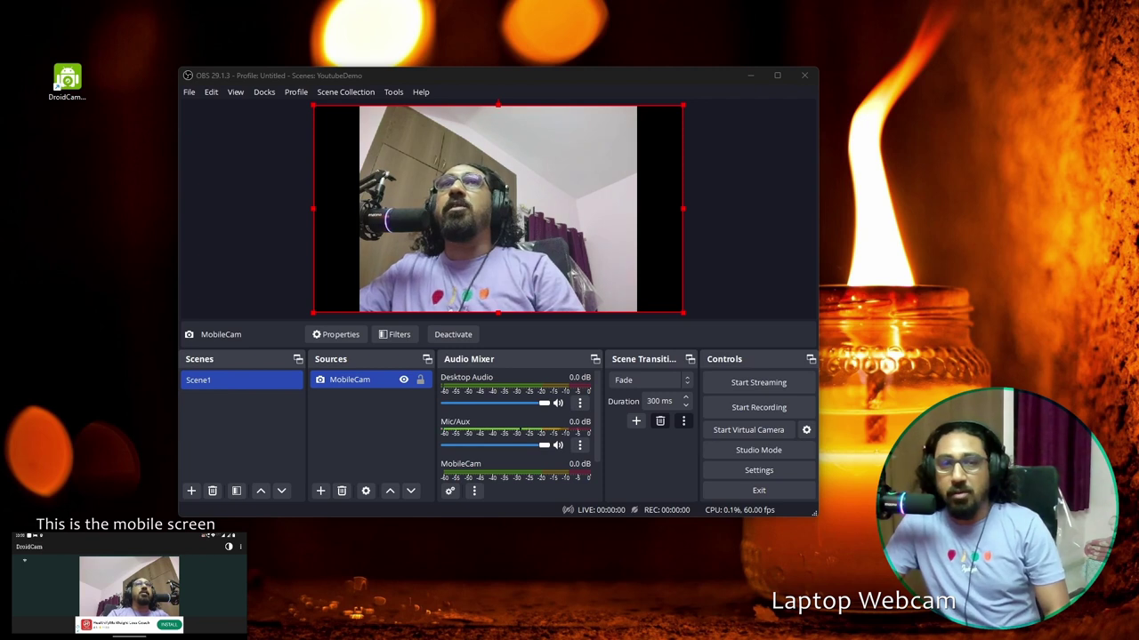
pyautogui.moveTo(525, 69); pyautogui.dragTo(583, 75)
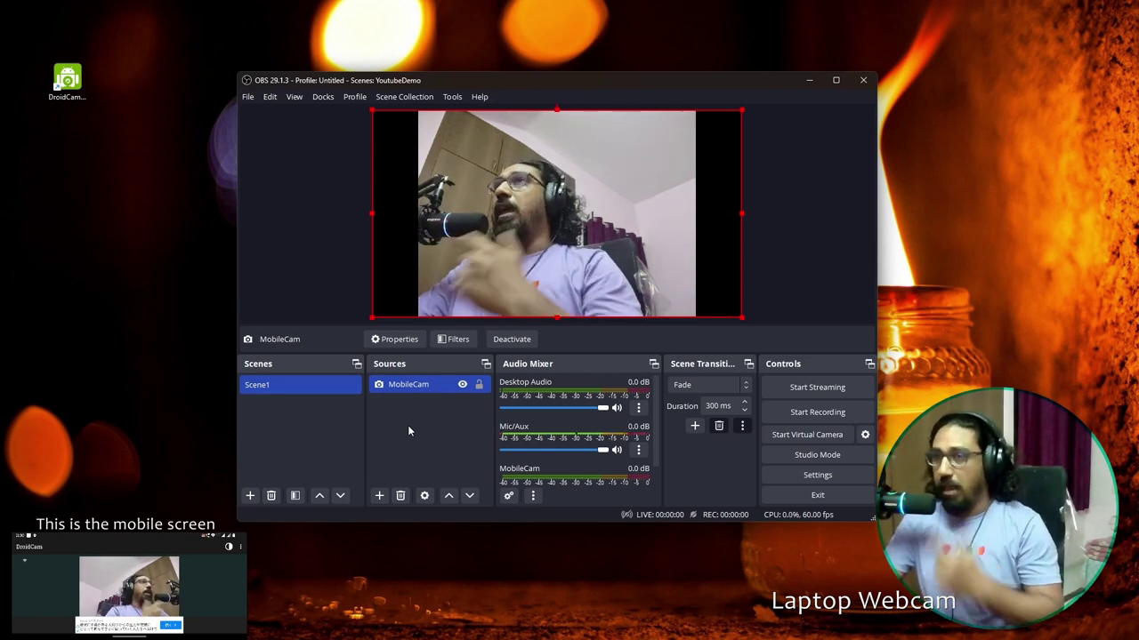
# - Add an Audio Input Capture source 'ExtMic' using Microphone (PD200X Podcast Microphone)
pyautogui.click(380, 496)
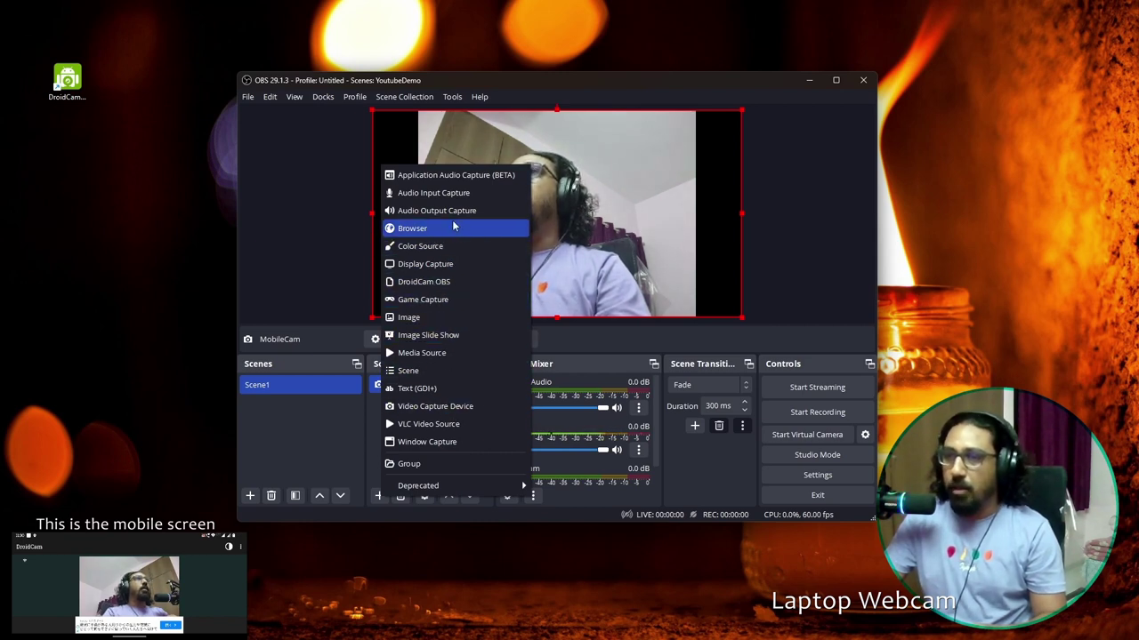
pyautogui.click(458, 193)
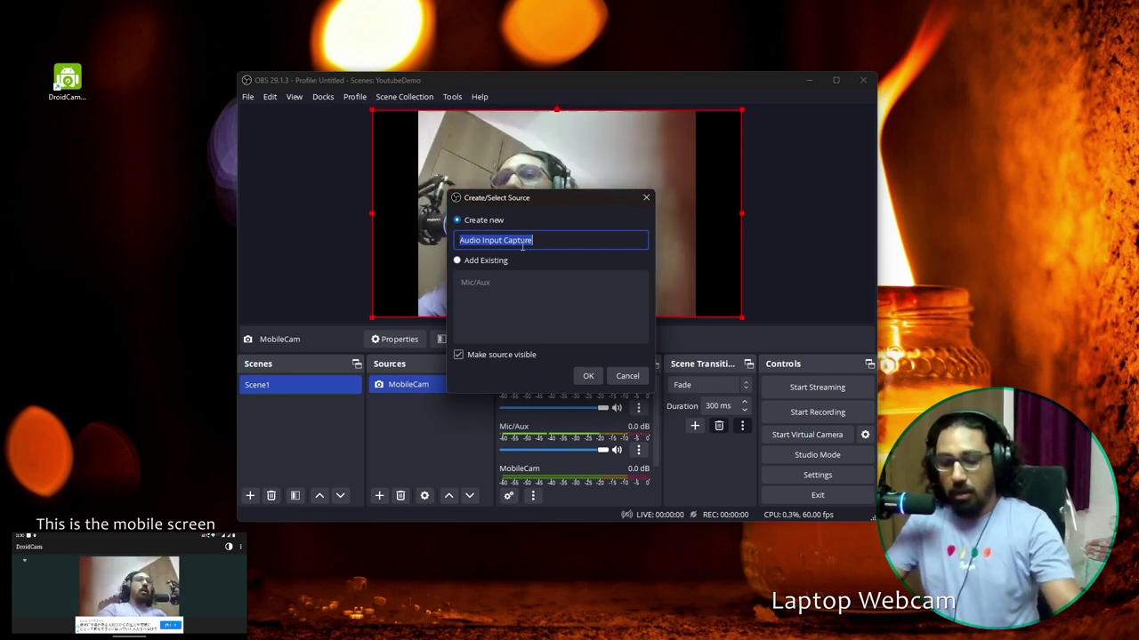
pyautogui.write('ExtMic')
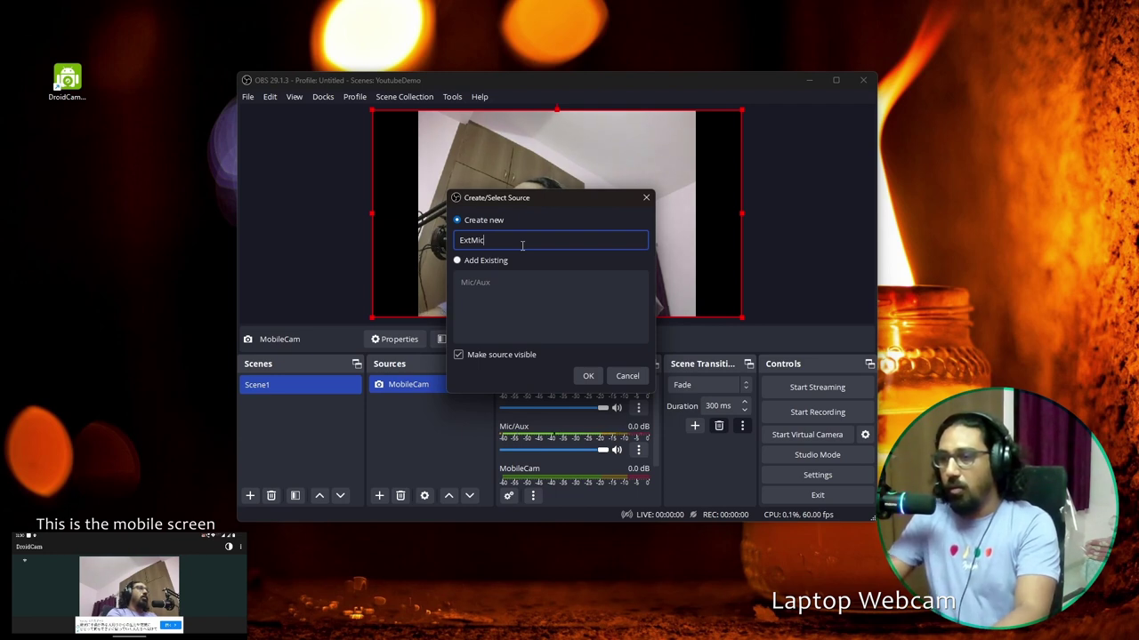
pyautogui.click(588, 375)
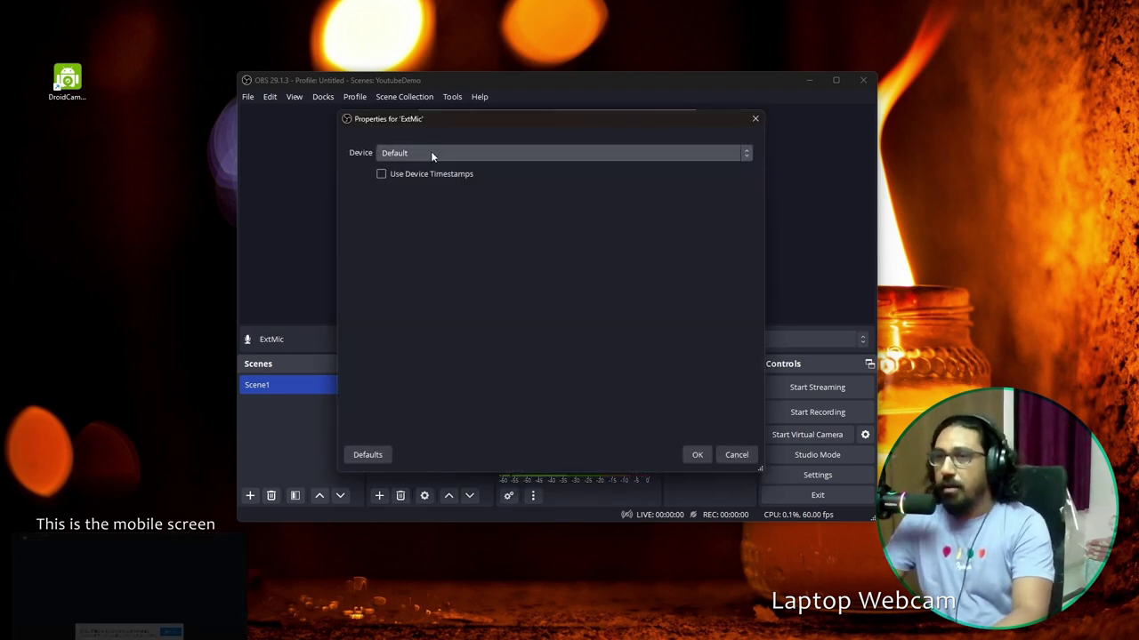
pyautogui.click(431, 155)
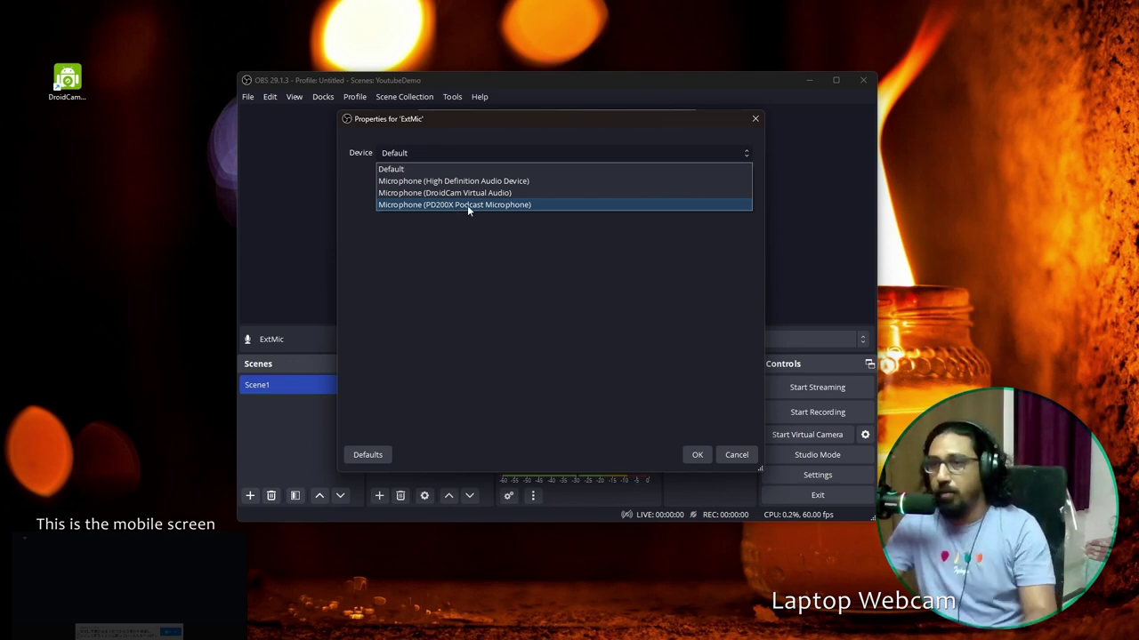
pyautogui.click(516, 205)
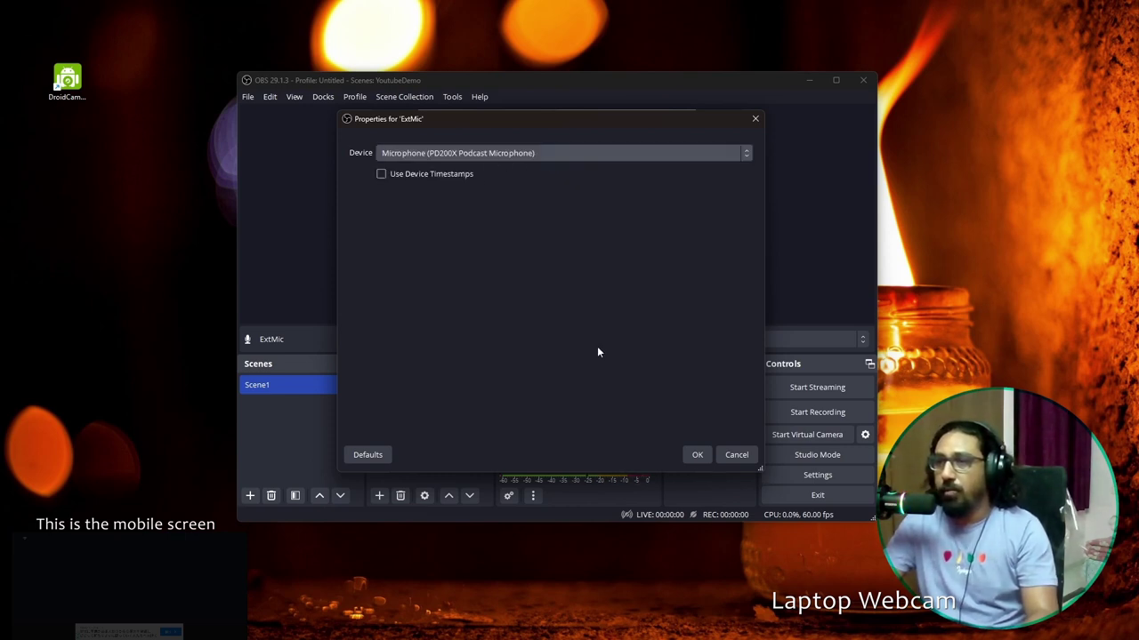
pyautogui.click(697, 456)
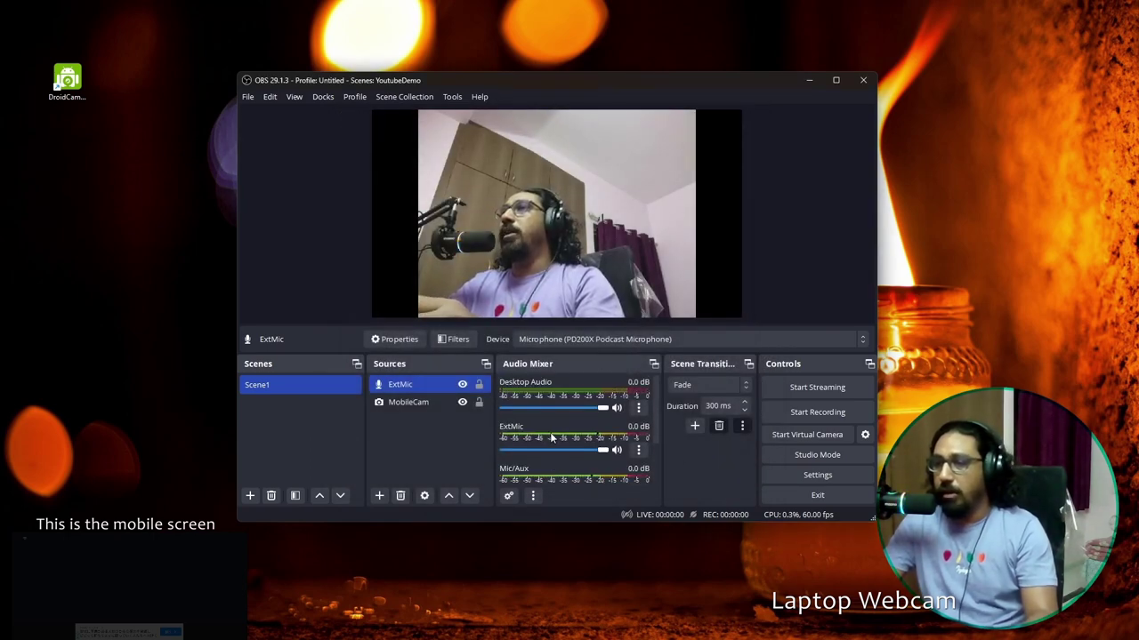
# - Float the audio mixer, set Mic/Aux -4.3 dB, ExtMic -6.0 dB, and mute MobileCam and Desktop Audio
pyautogui.click(655, 364)
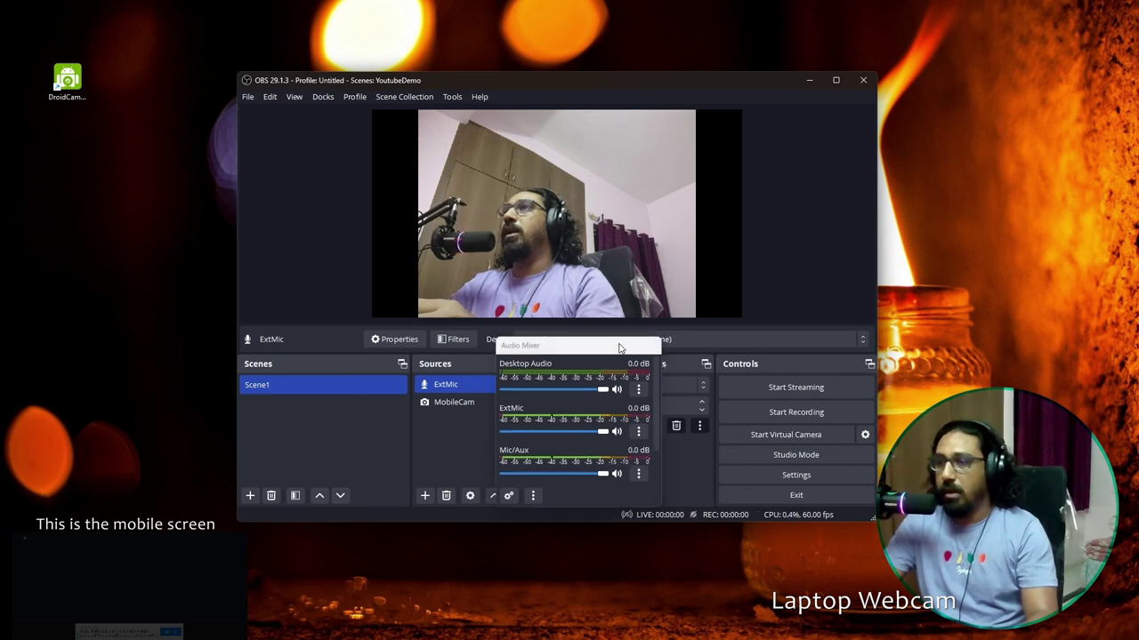
pyautogui.moveTo(620, 348); pyautogui.dragTo(986, 173)
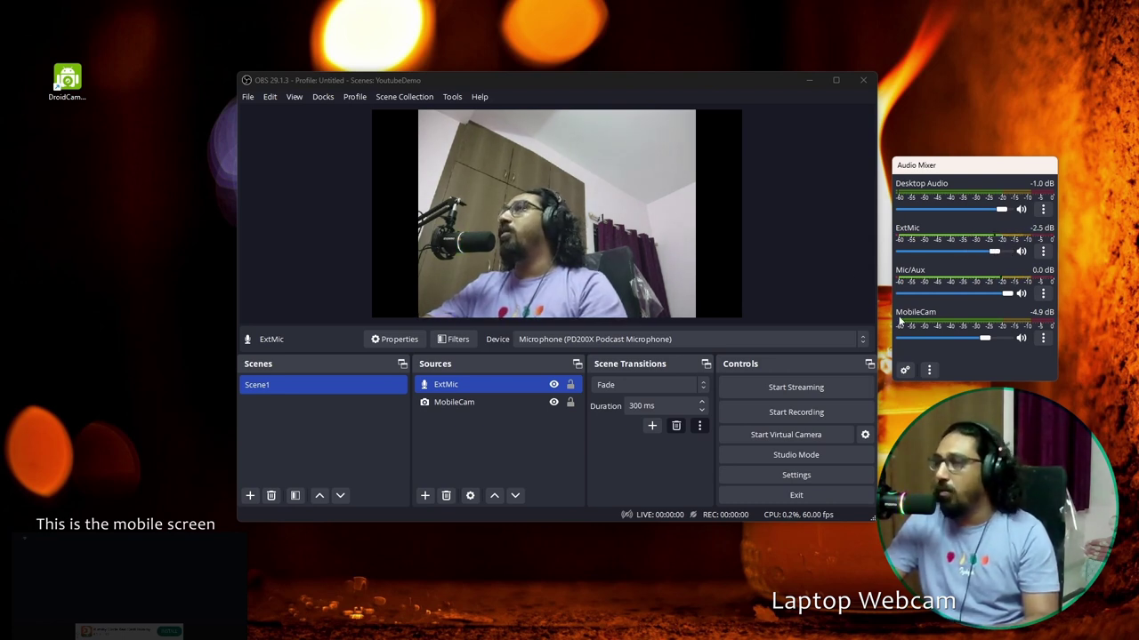
pyautogui.moveTo(1007, 293); pyautogui.dragTo(991, 296)
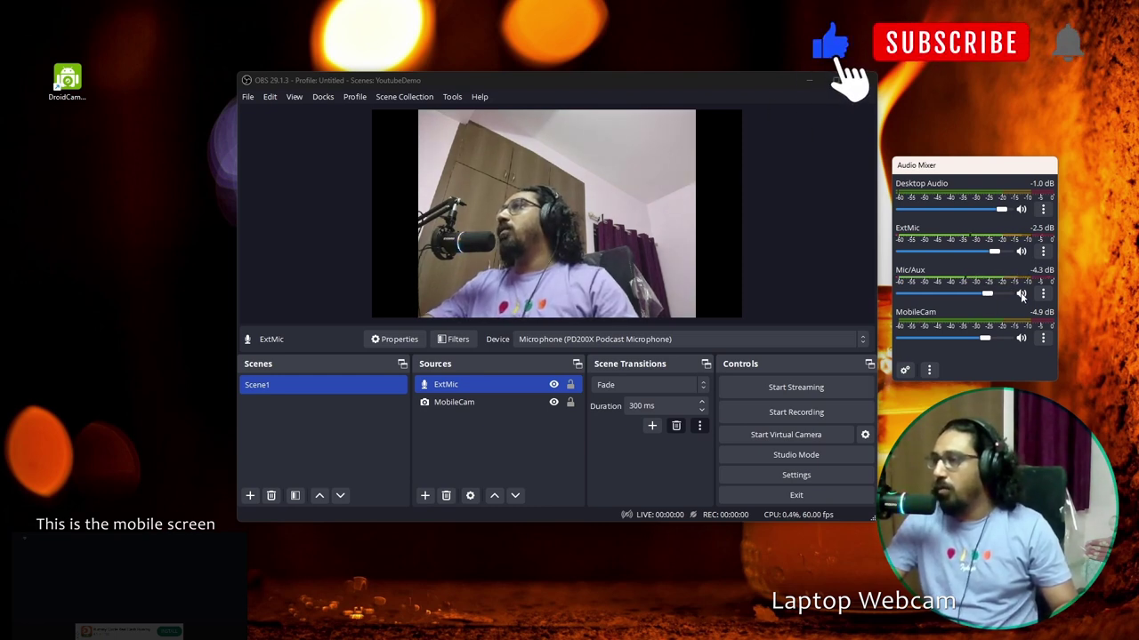
pyautogui.click(1021, 338)
pyautogui.moveTo(993, 251); pyautogui.dragTo(980, 252)
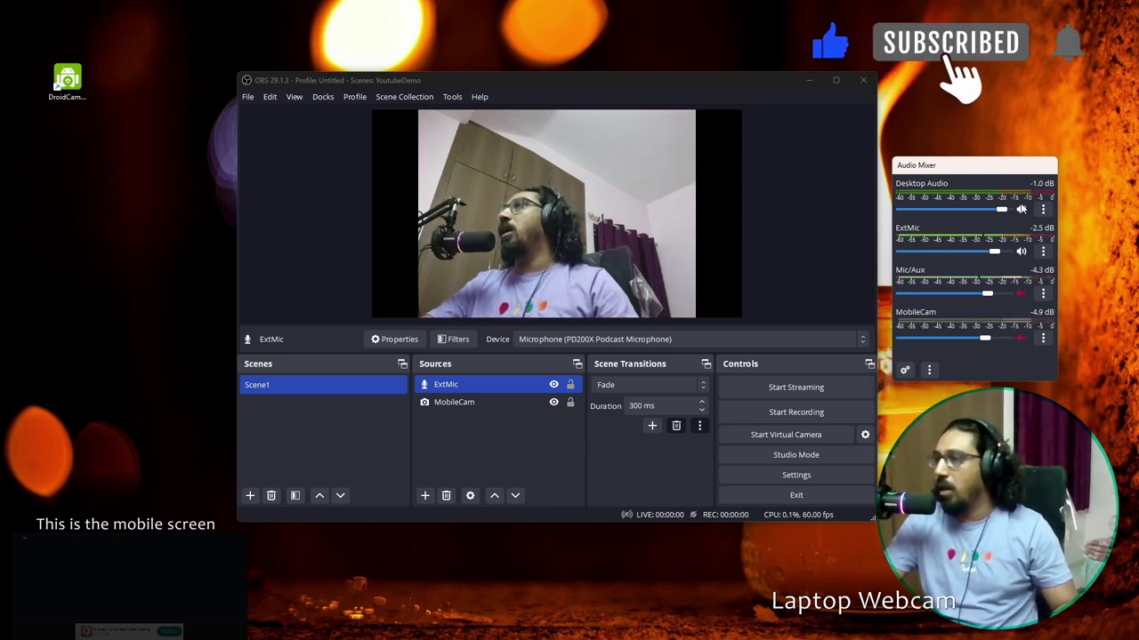
pyautogui.click(1021, 209)
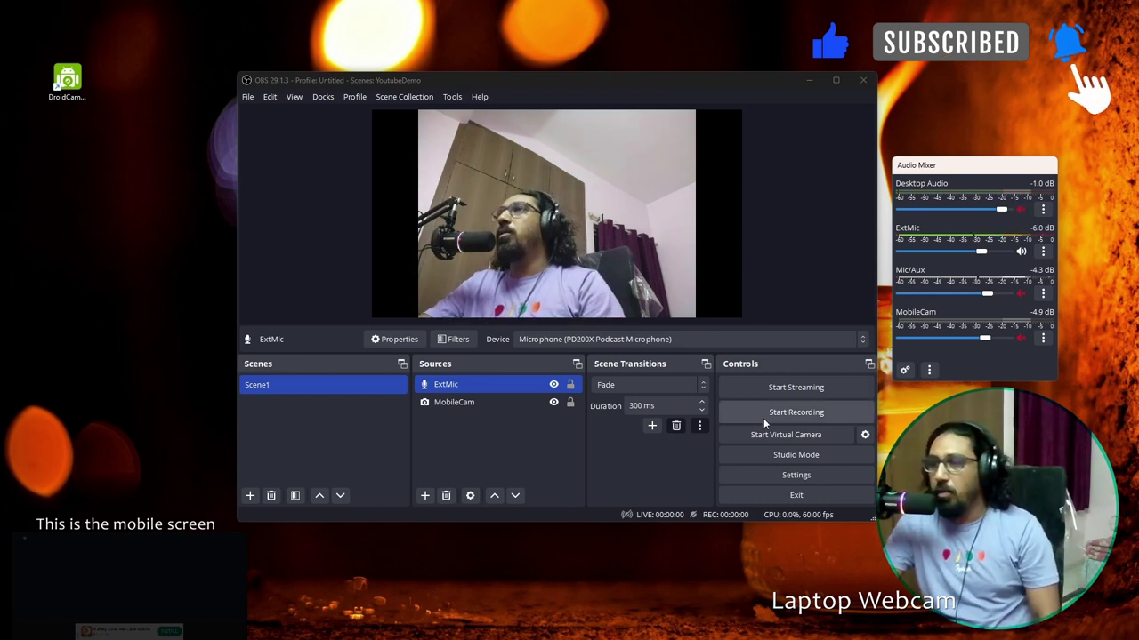